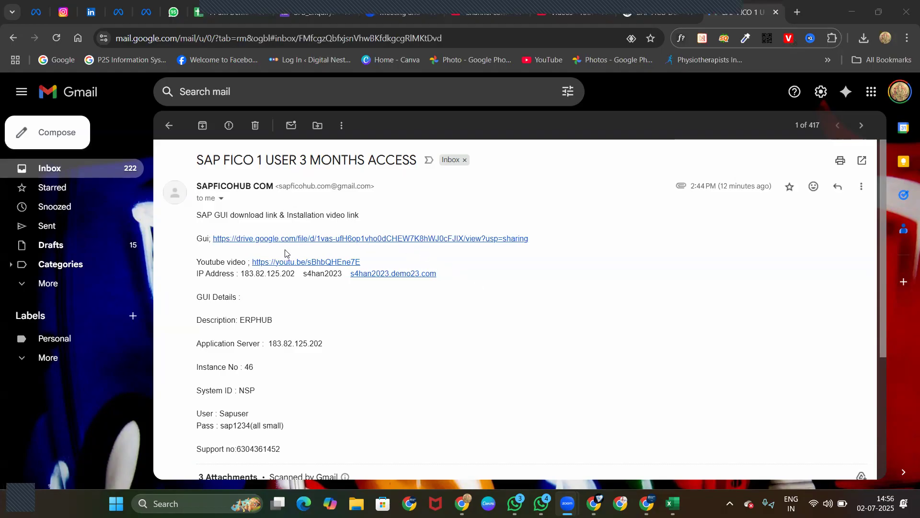
Open the GUI download link in the email and download 50152942_2_gui_7.70.ZIP from Google Drive without a virus scan.
{"action": "left_click", "coordinate": [256, 239]}
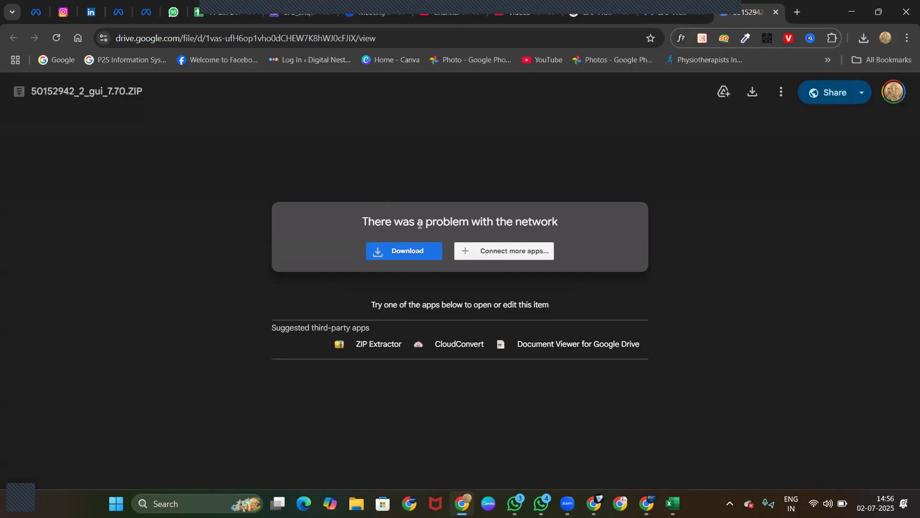
{"action": "left_click", "coordinate": [408, 252]}
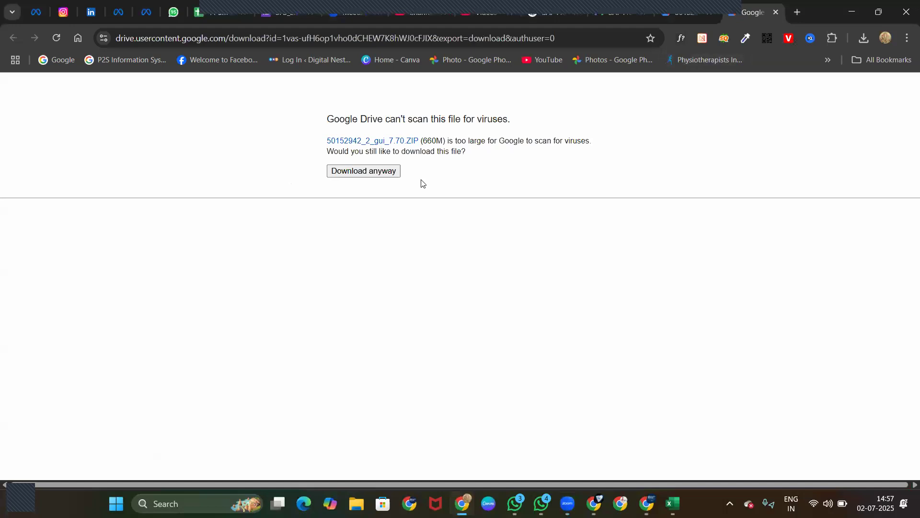
{"action": "left_click", "coordinate": [357, 174]}
{"action": "left_click", "coordinate": [357, 174]}
Check the download status of 50152942_2_gui_7.70.ZIP in the browser's full download history.
{"action": "left_click", "coordinate": [863, 39]}
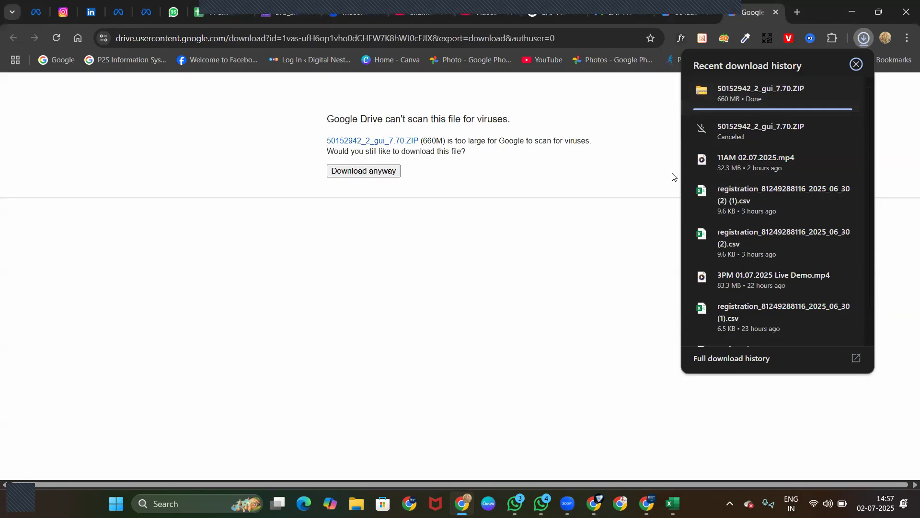
{"action": "left_click", "coordinate": [855, 359]}
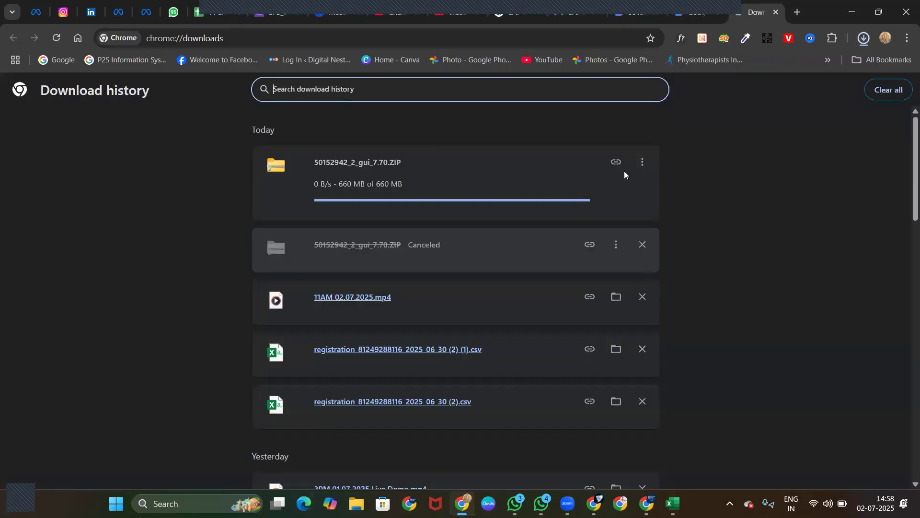
{"action": "left_click", "coordinate": [642, 163]}
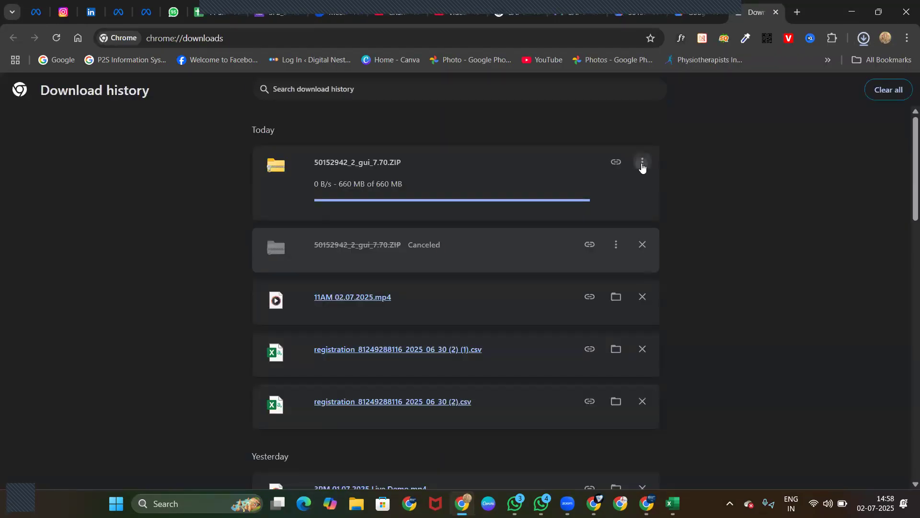
{"action": "left_click", "coordinate": [465, 186]}
Switch to File Explorer, open 50152942_2_gui_7.70 in Downloads, and browse through PRES1, GUI and Windows to the Win32 folder.
{"action": "left_click", "coordinate": [356, 504]}
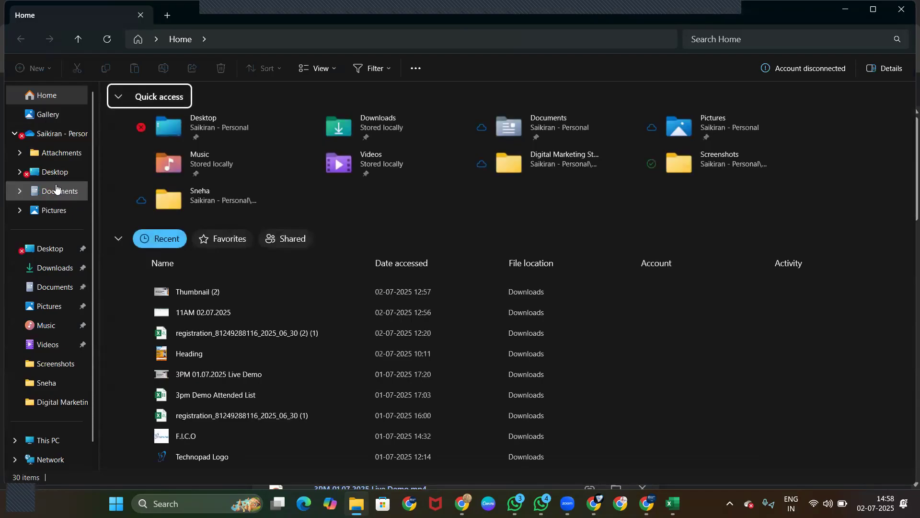
{"action": "left_click", "coordinate": [54, 268]}
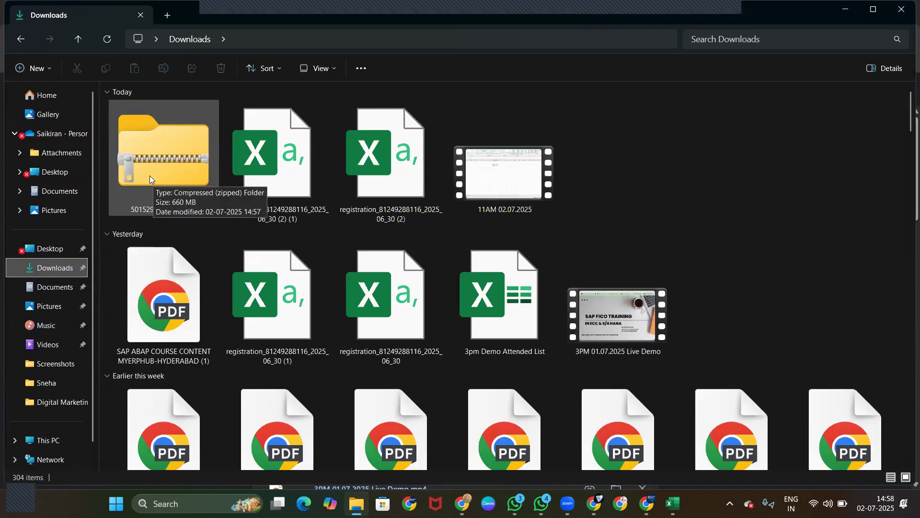
{"action": "double_click", "coordinate": [149, 176]}
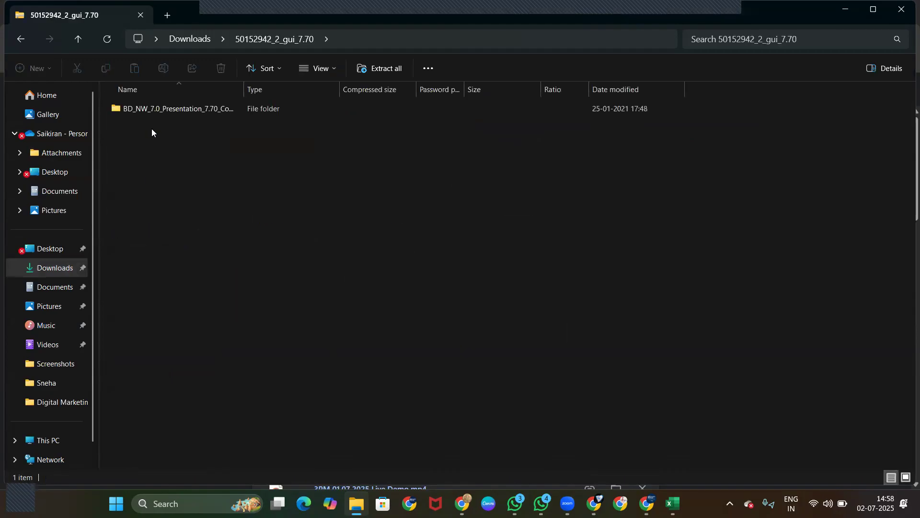
{"action": "double_click", "coordinate": [143, 109]}
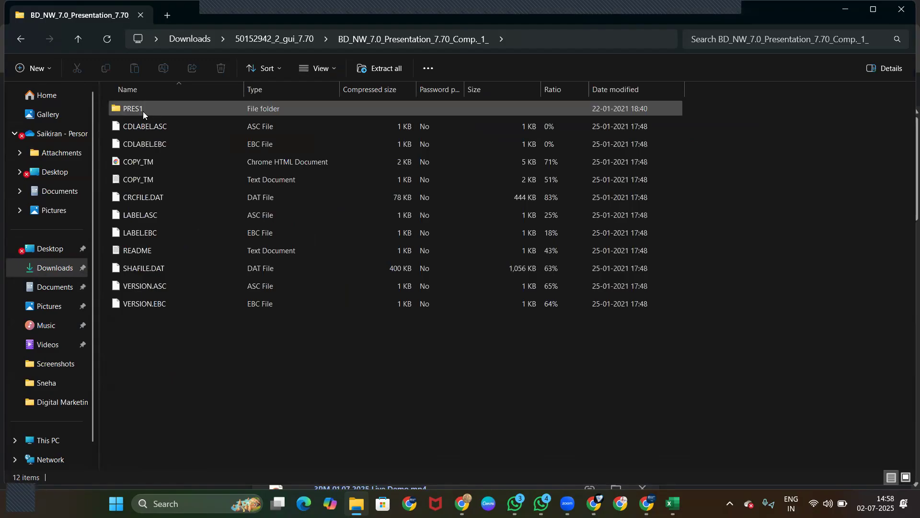
{"action": "double_click", "coordinate": [142, 109]}
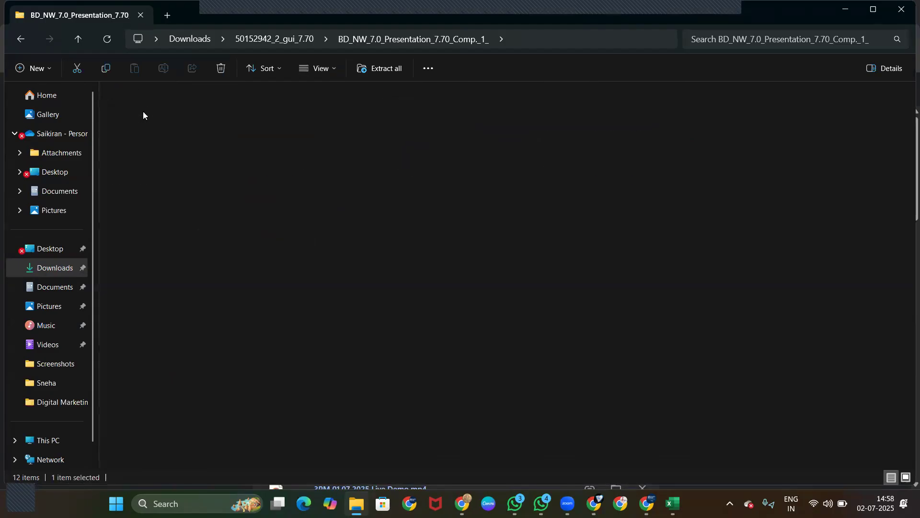
{"action": "double_click", "coordinate": [139, 144]}
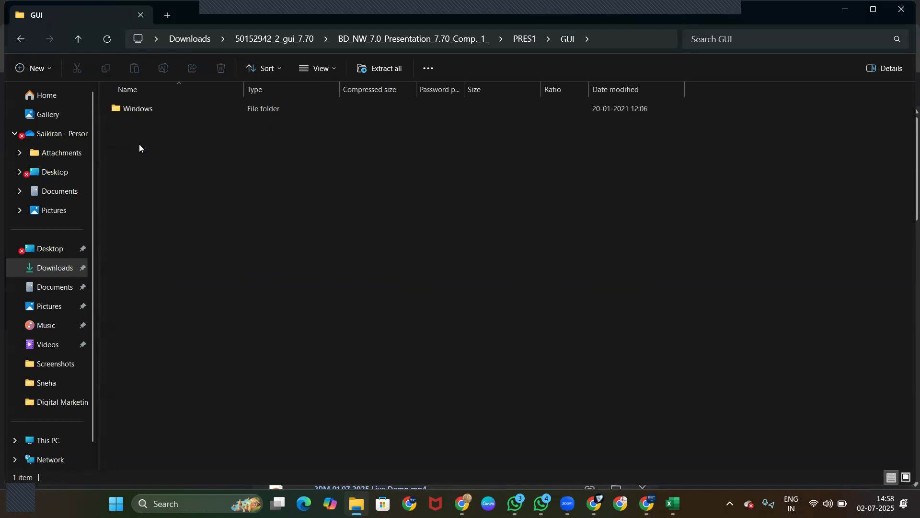
{"action": "double_click", "coordinate": [139, 112]}
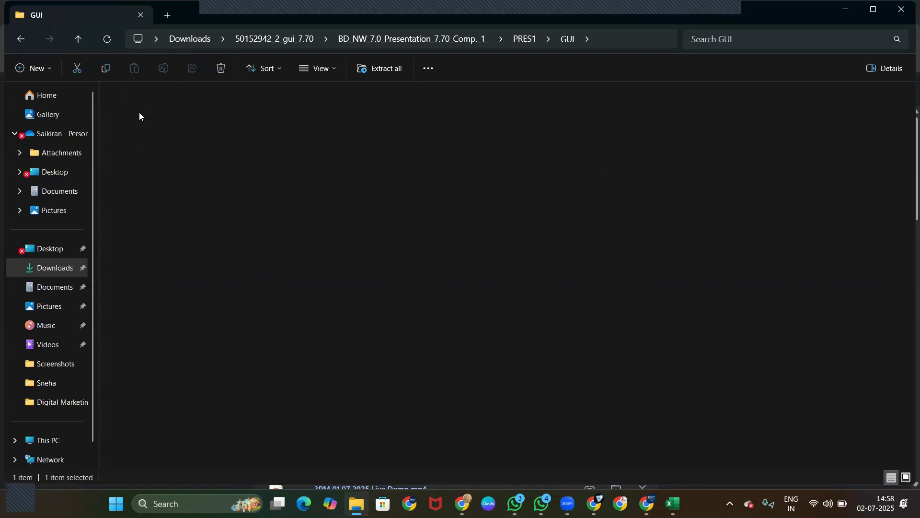
{"action": "double_click", "coordinate": [139, 112]}
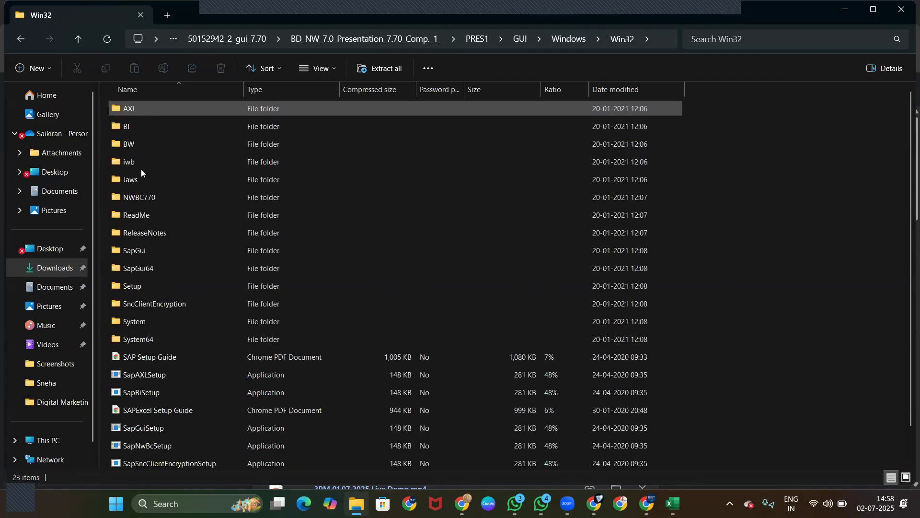
Launch SetupAll from the zipped Win32 folder and extract the whole archive to the 50152942_2_gui_7.70 folder in Downloads.
{"action": "scroll", "coordinate": [149, 411], "scroll_direction": "down", "scroll_amount": 1}
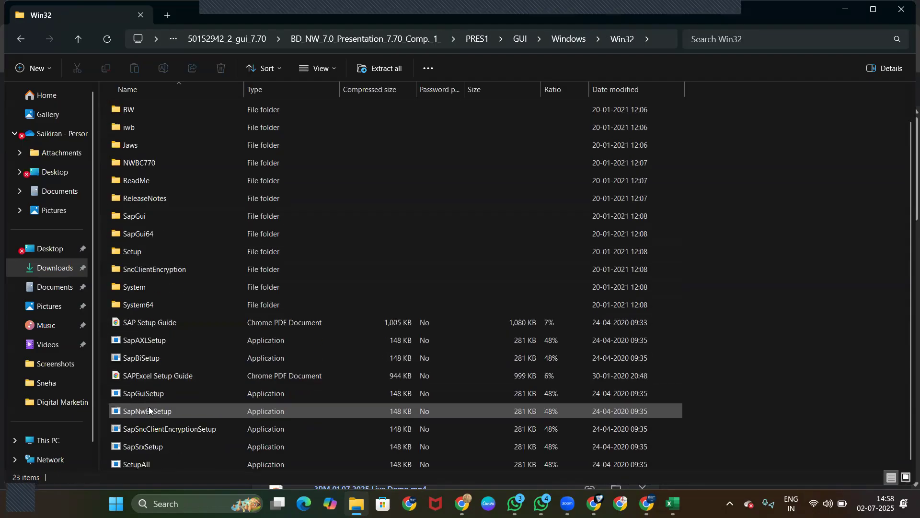
{"action": "double_click", "coordinate": [147, 463]}
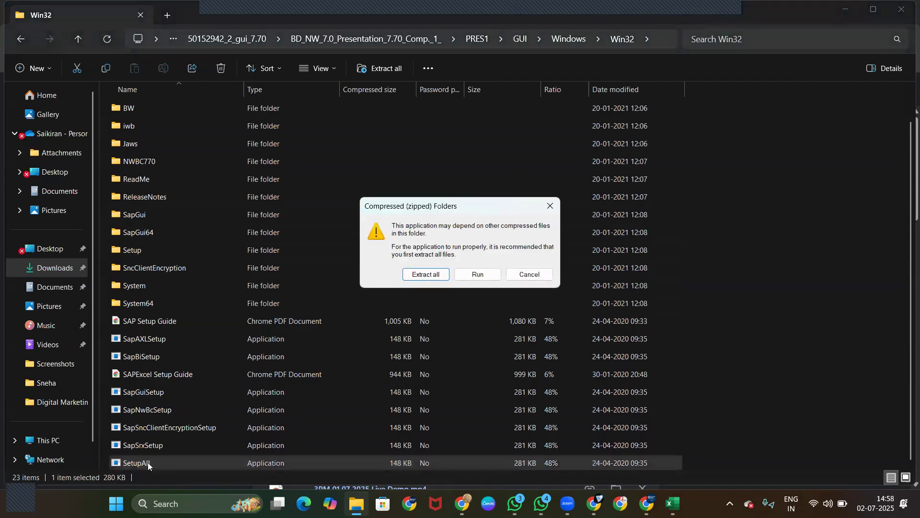
{"action": "left_click", "coordinate": [409, 277]}
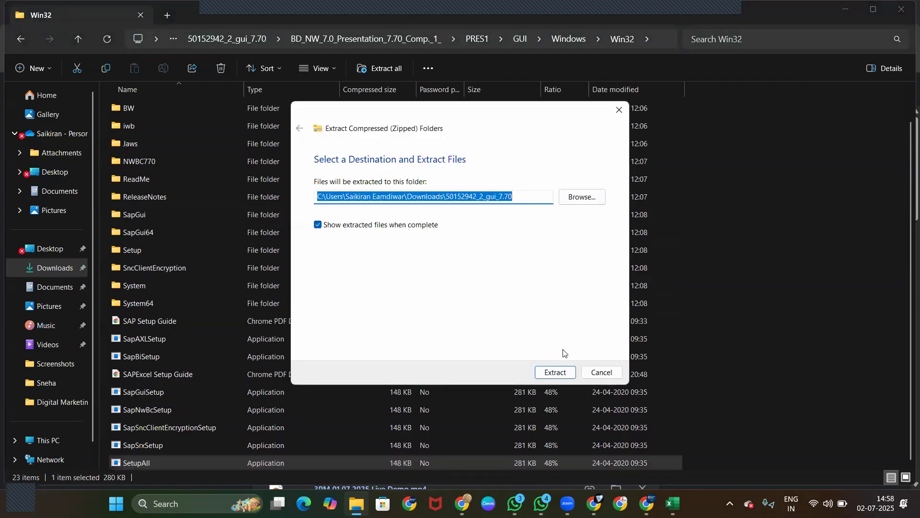
{"action": "left_click", "coordinate": [549, 374]}
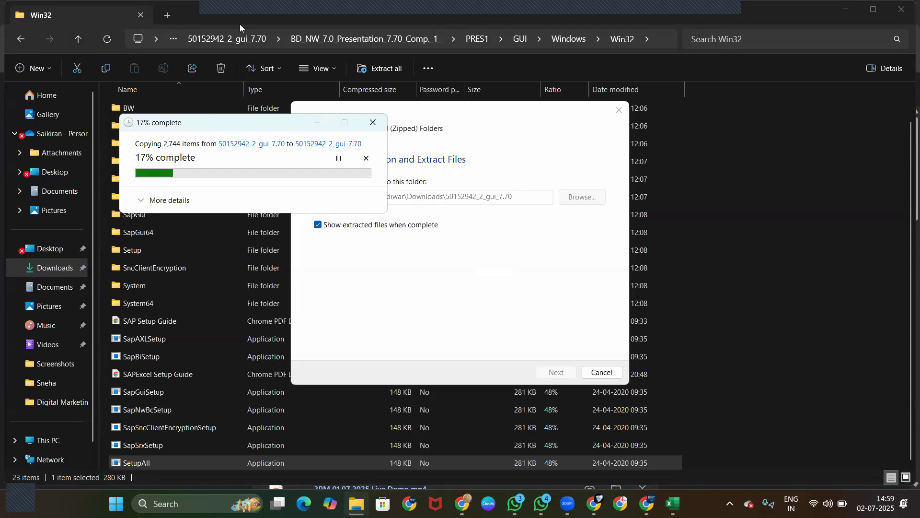
Switch to the extracted 50152942_2_gui_7.70 folder and browse through BD_NW_7.0_Presentation_7.70_Comp._1_, PRES1, GUI and Windows to Win32.
{"action": "mouse_move", "coordinate": [226, 20]}
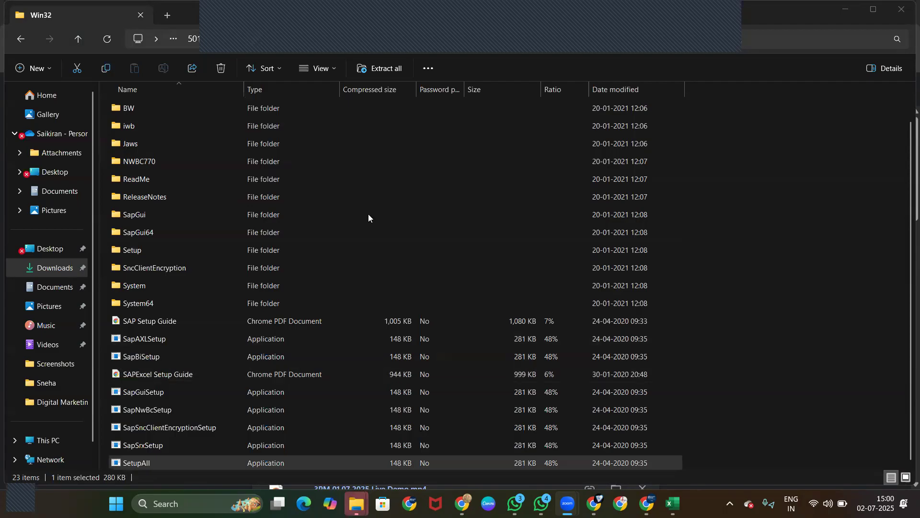
{"action": "mouse_move", "coordinate": [356, 502]}
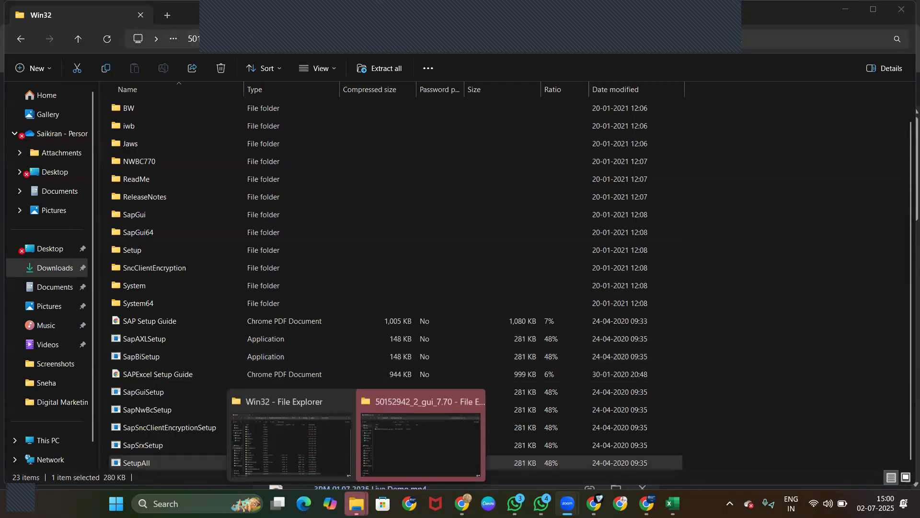
{"action": "left_click", "coordinate": [409, 467]}
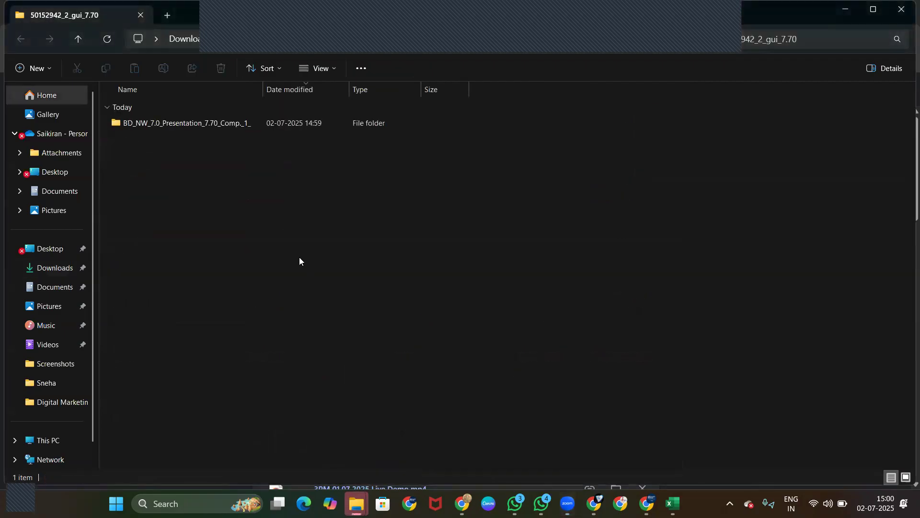
{"action": "double_click", "coordinate": [196, 125]}
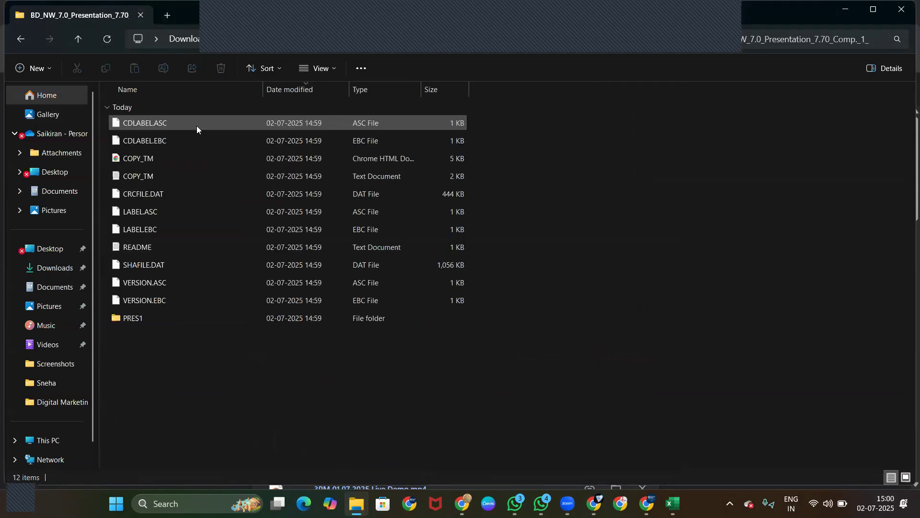
{"action": "left_click", "coordinate": [162, 317]}
{"action": "double_click", "coordinate": [162, 317]}
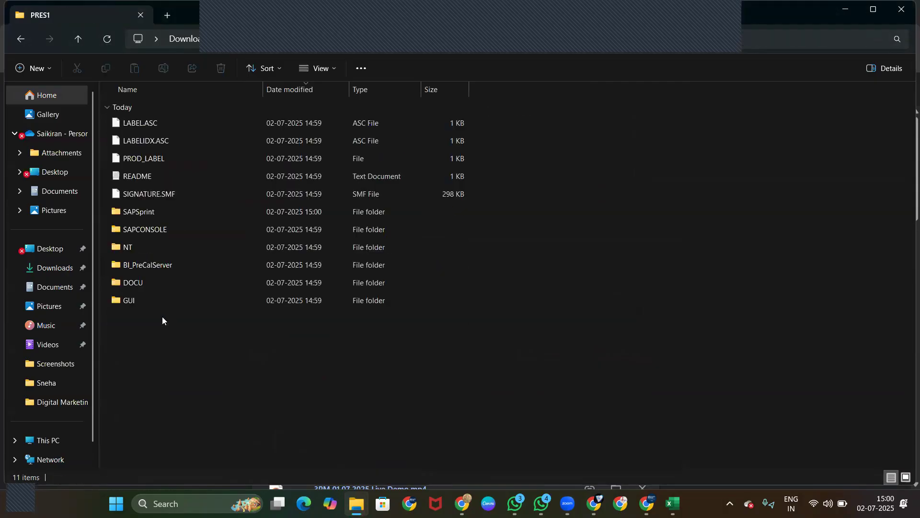
{"action": "double_click", "coordinate": [146, 300]}
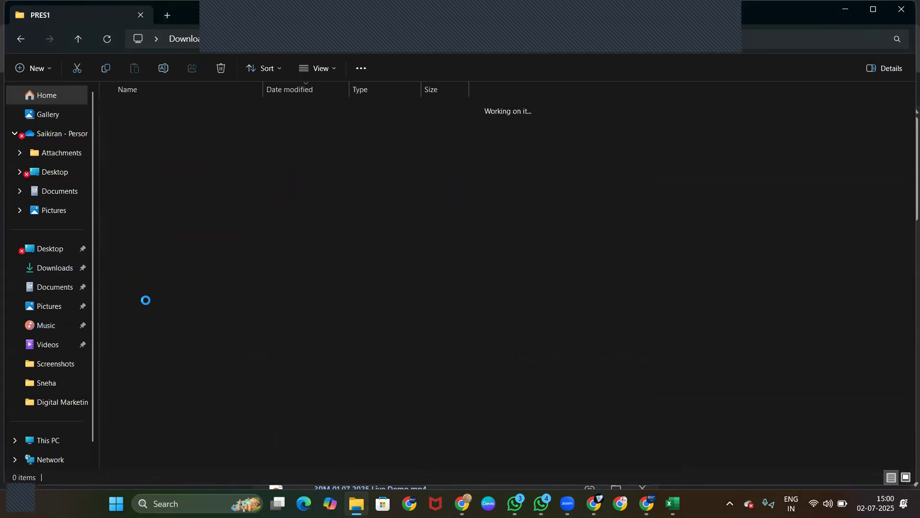
{"action": "double_click", "coordinate": [162, 125]}
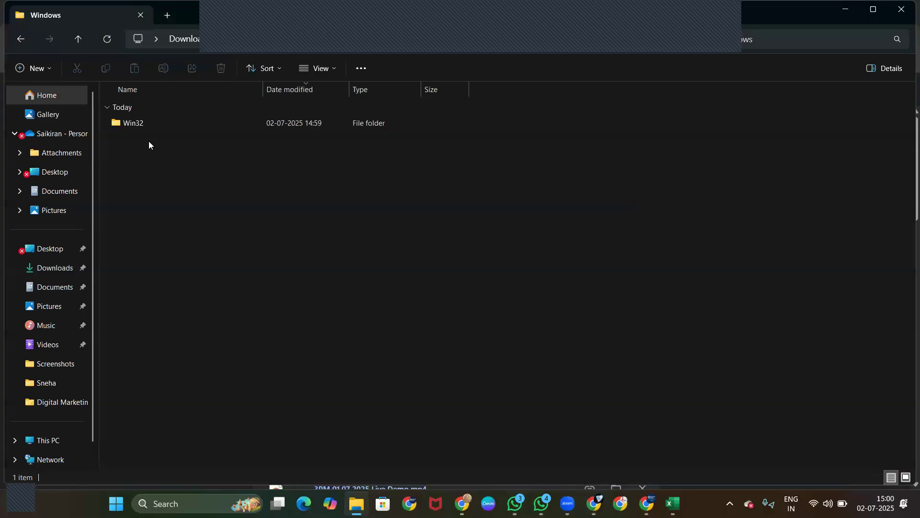
{"action": "left_click", "coordinate": [142, 124]}
{"action": "double_click", "coordinate": [142, 123]}
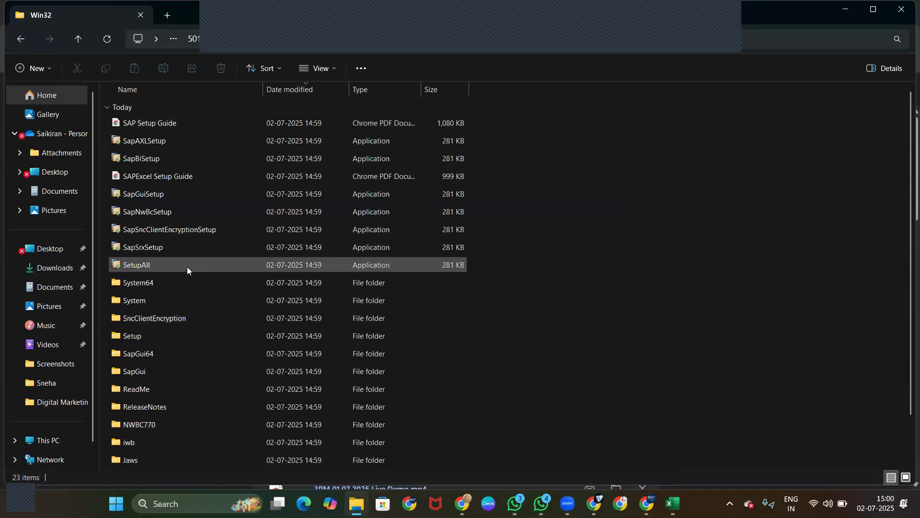
Run the extracted SetupAll application and select all available components in the SAP Front End Installer.
{"action": "mouse_move", "coordinate": [173, 266]}
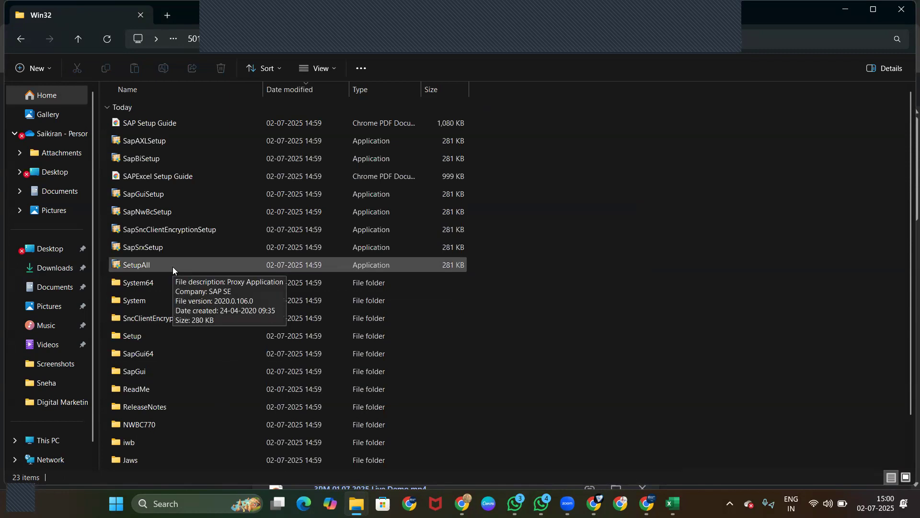
{"action": "double_click", "coordinate": [172, 267]}
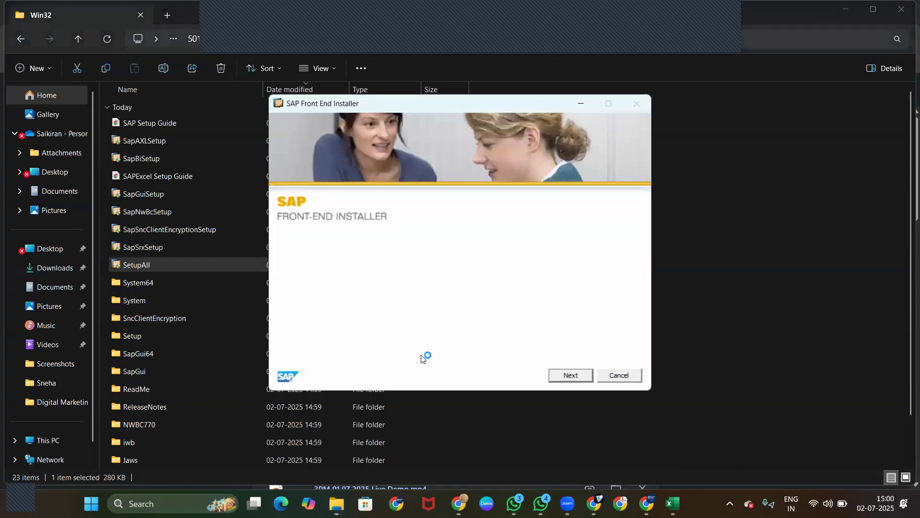
{"action": "left_click", "coordinate": [583, 375]}
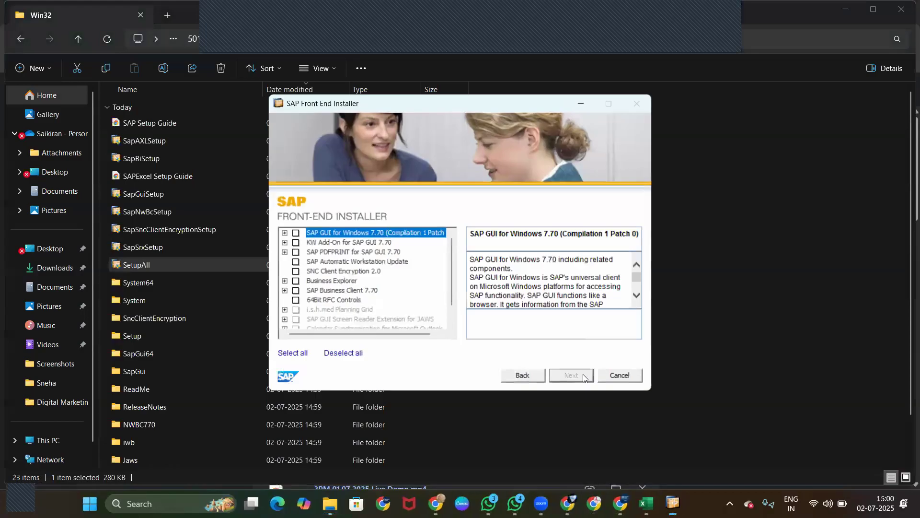
{"action": "mouse_move", "coordinate": [398, 282]}
{"action": "scroll", "coordinate": [397, 284], "scroll_direction": "down", "scroll_amount": 1}
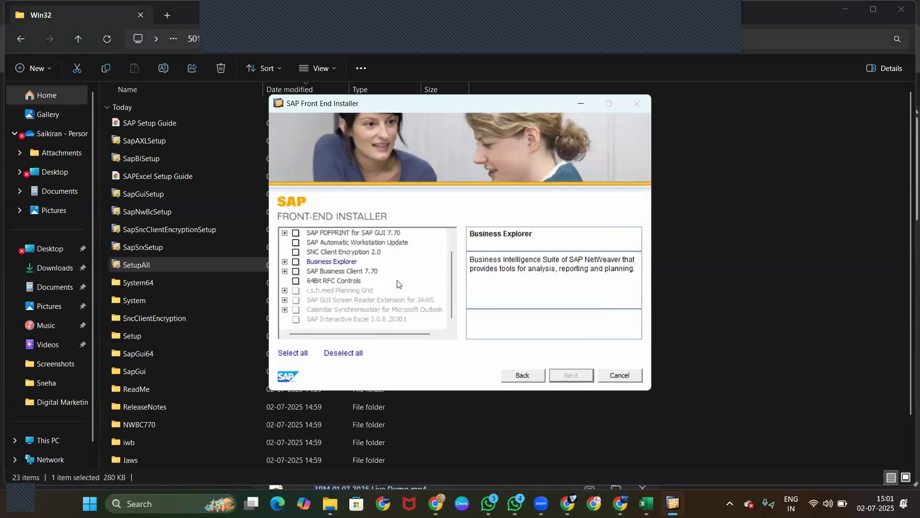
{"action": "left_click", "coordinate": [293, 353]}
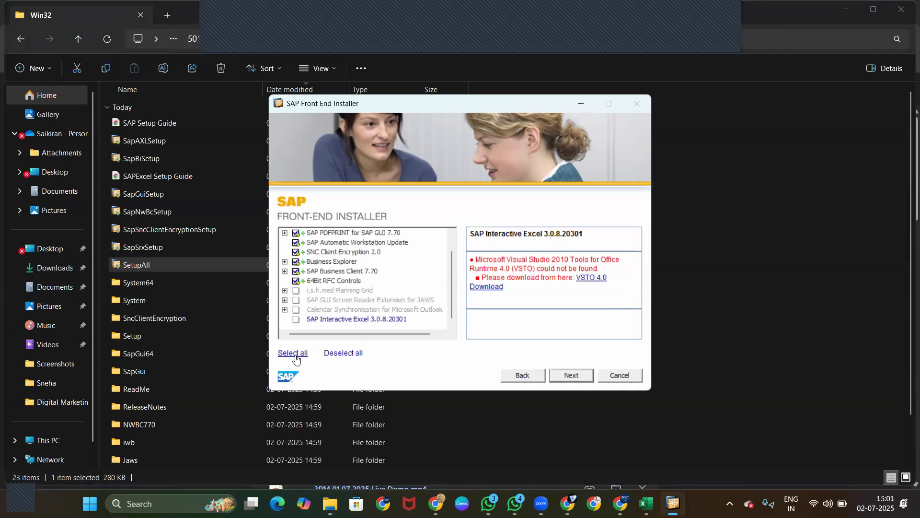
{"action": "left_click", "coordinate": [569, 375]}
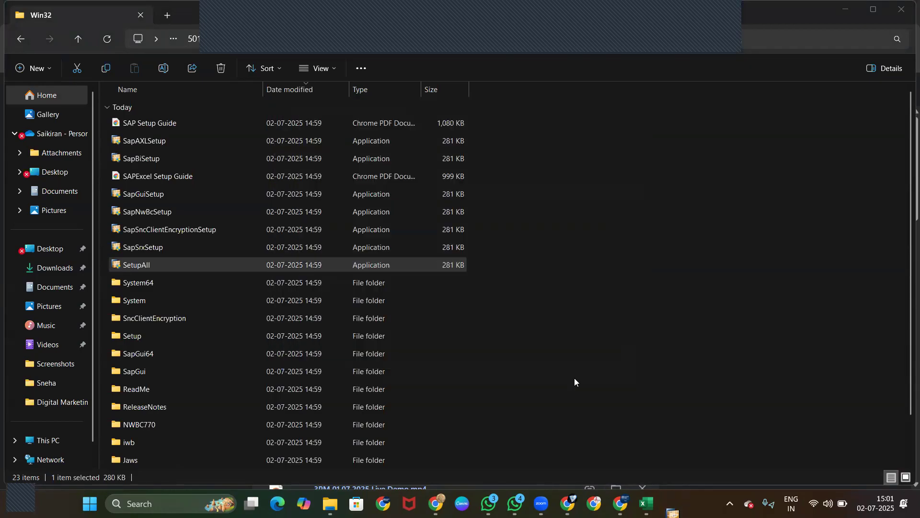
Accept the default target directories, including C:\Program Files\SAP\FrontEnd for 64Bit RFC Controls, and start the installation.
{"action": "left_click", "coordinate": [574, 378]}
{"action": "left_click", "coordinate": [574, 377]}
{"action": "left_click", "coordinate": [575, 378]}
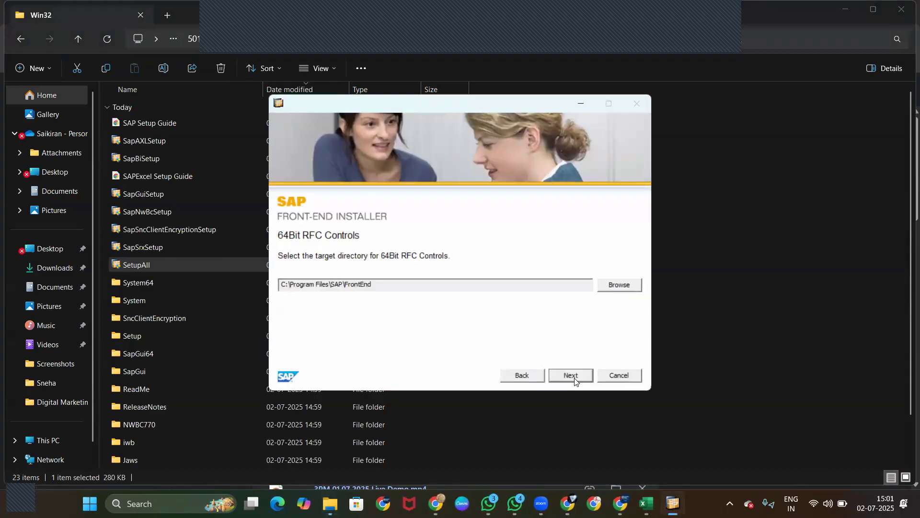
{"action": "left_click", "coordinate": [575, 378]}
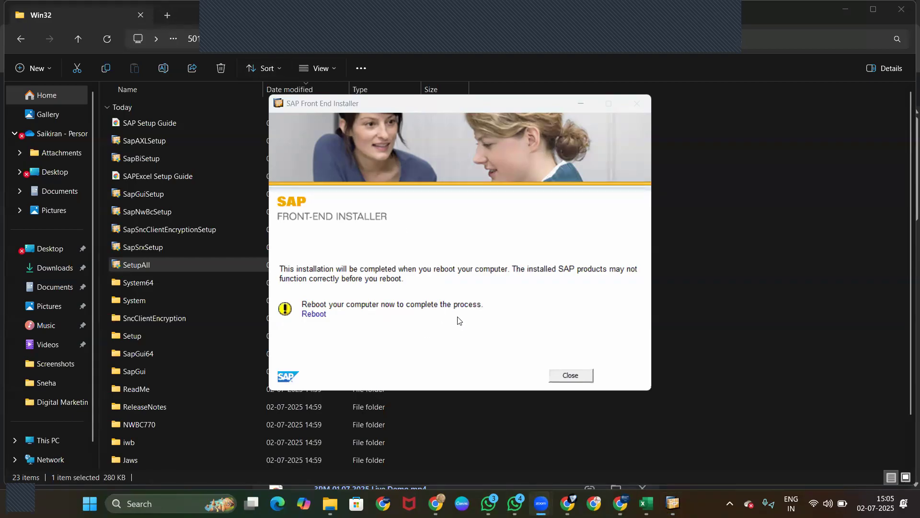
Close the SAP Front End Installer without rebooting and minimize the extracted Win32 folder window.
{"action": "left_click", "coordinate": [580, 382]}
{"action": "left_click", "coordinate": [580, 382]}
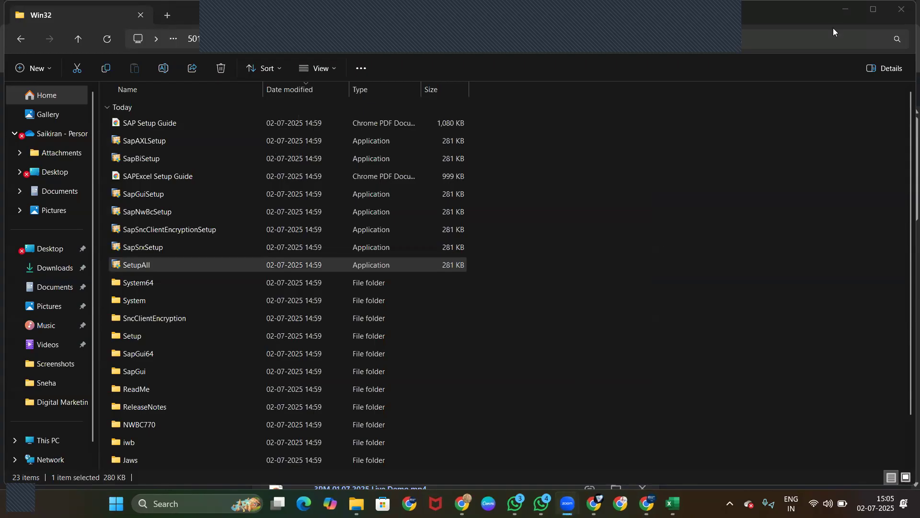
{"action": "left_click", "coordinate": [845, 11]}
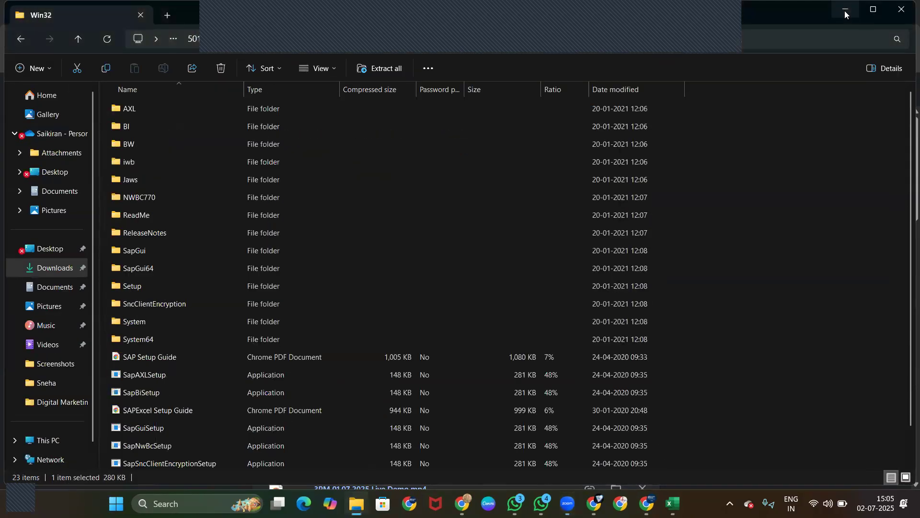
Minimize the open windows, close the Find and Replace dialog and launch SAP Logon from the desktop.
{"action": "left_click", "coordinate": [844, 11]}
{"action": "left_click", "coordinate": [845, 11]}
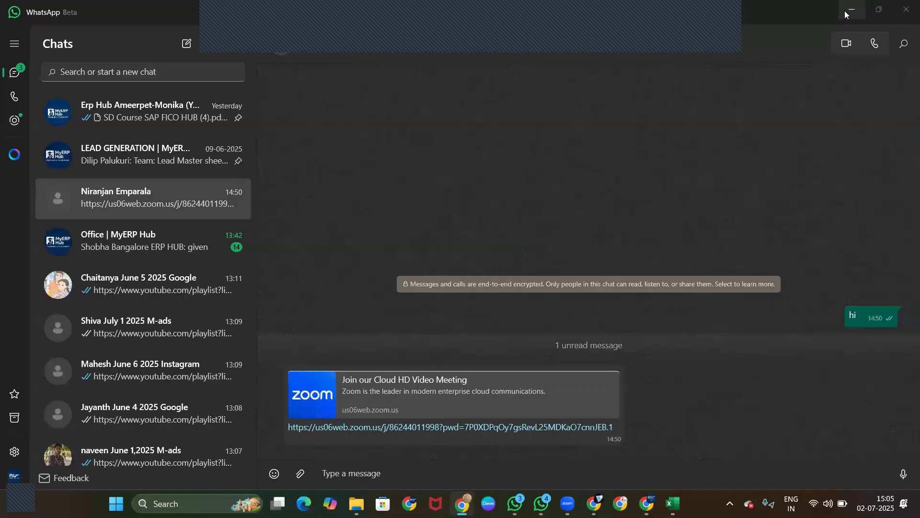
{"action": "type", "text": "niranjan"}
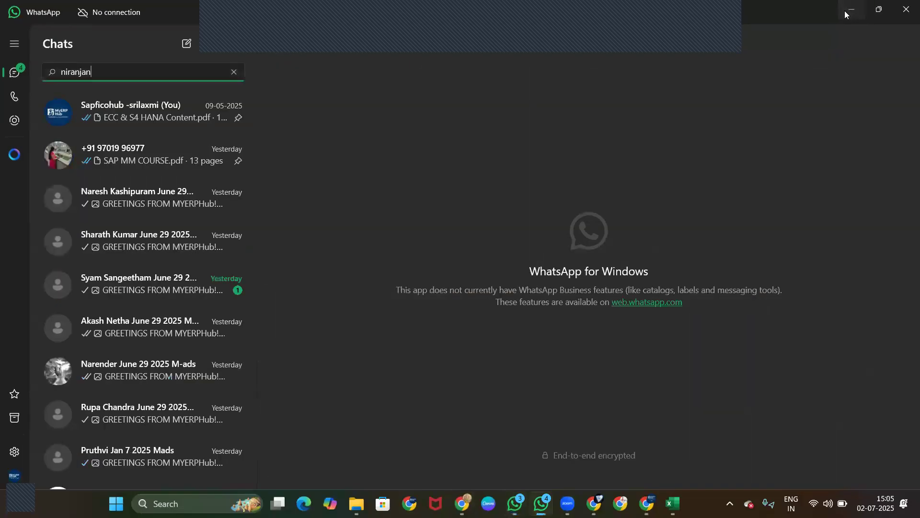
{"action": "left_click", "coordinate": [845, 10]}
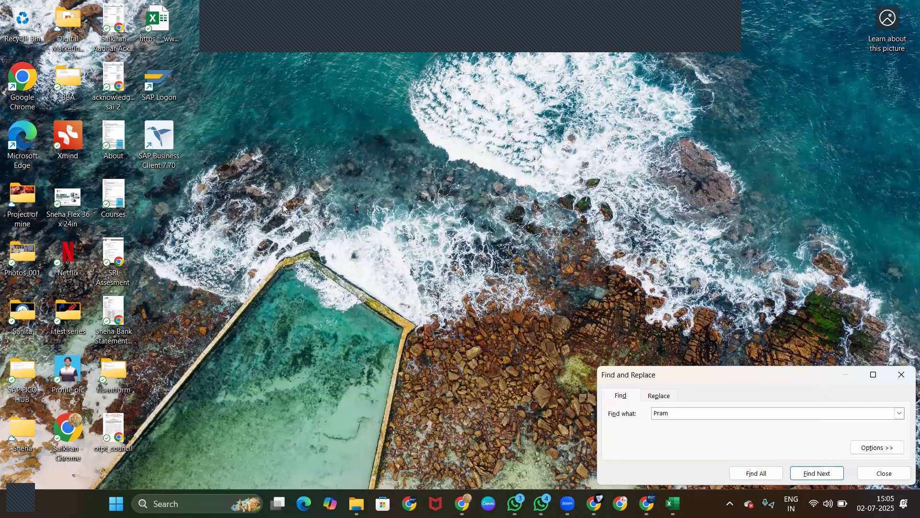
{"action": "left_click", "coordinate": [156, 81]}
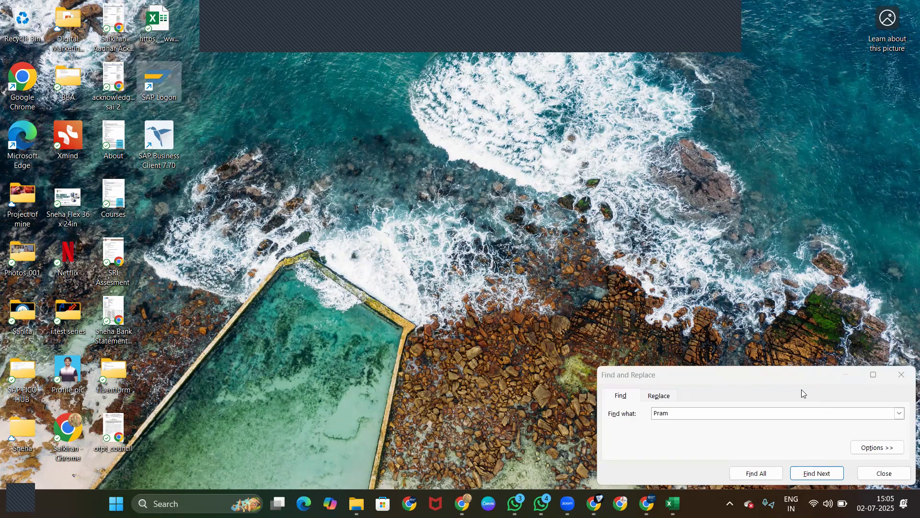
{"action": "left_click", "coordinate": [901, 374]}
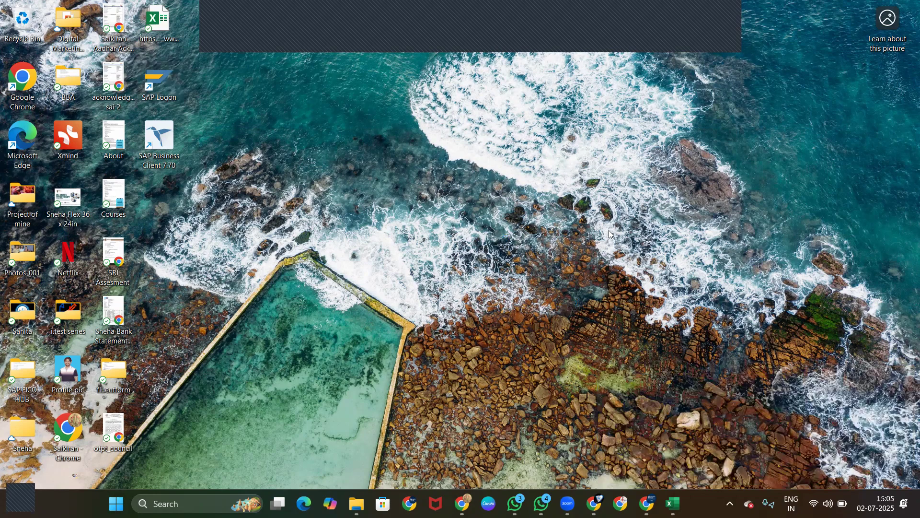
{"action": "double_click", "coordinate": [162, 81]}
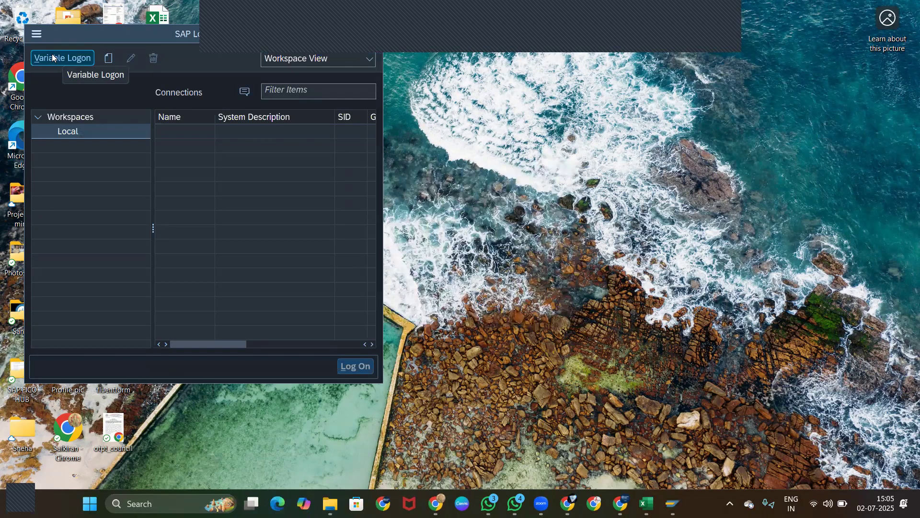
Set the SAP Logon visual design to SAP Signature Theme in the options and apply the change.
{"action": "left_click", "coordinate": [38, 34]}
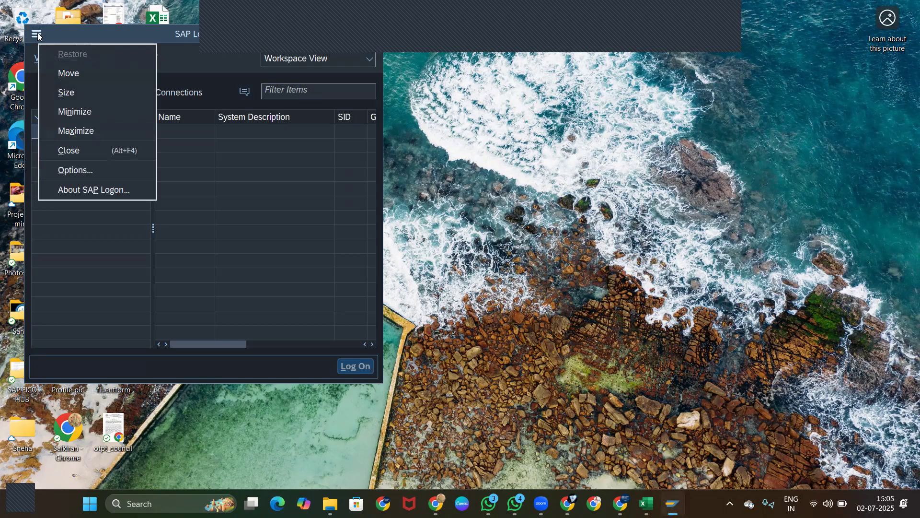
{"action": "left_click", "coordinate": [88, 169]}
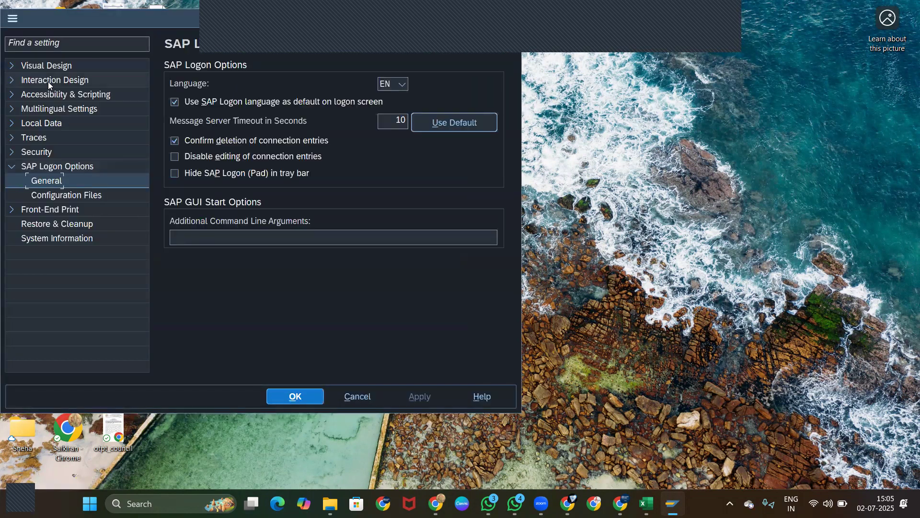
{"action": "left_click", "coordinate": [13, 66]}
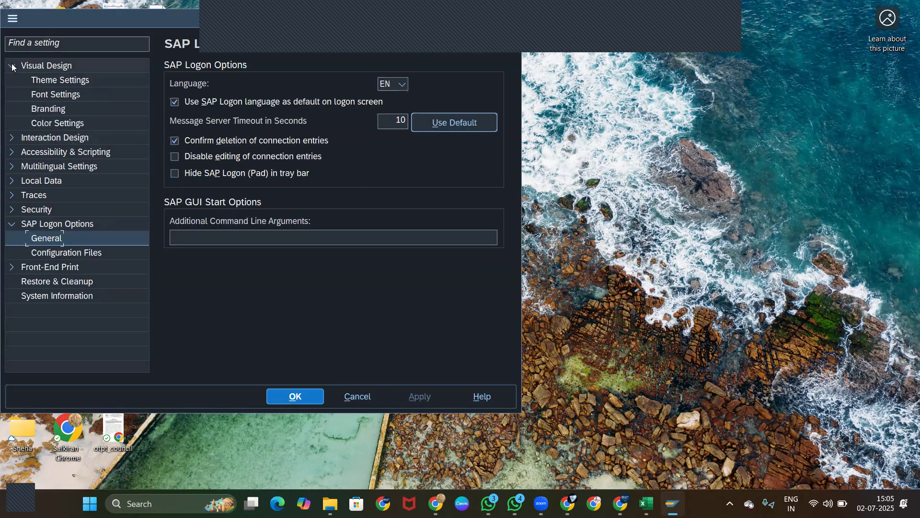
{"action": "left_click", "coordinate": [62, 82]}
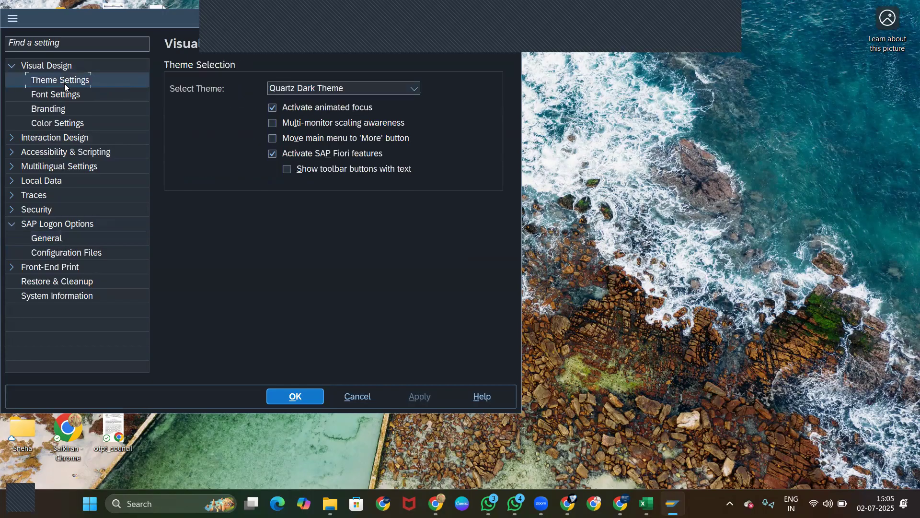
{"action": "left_click", "coordinate": [324, 91]}
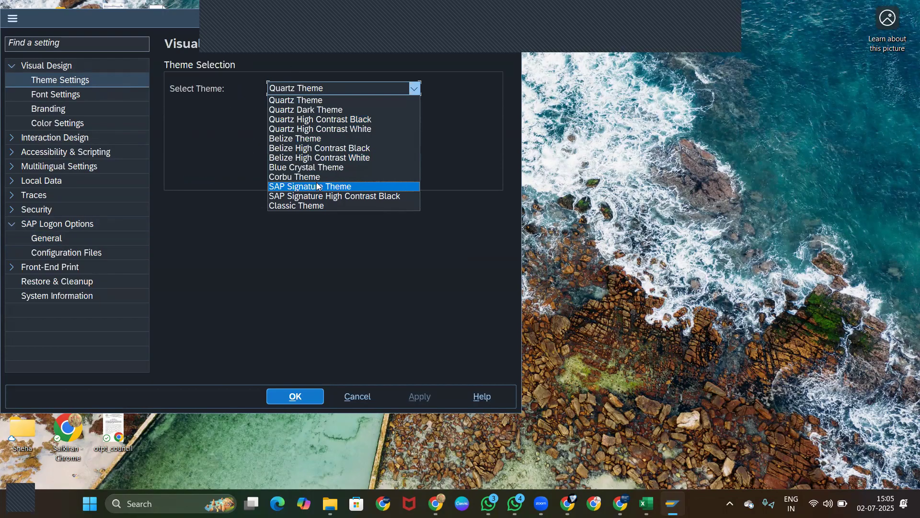
{"action": "left_click", "coordinate": [318, 187]}
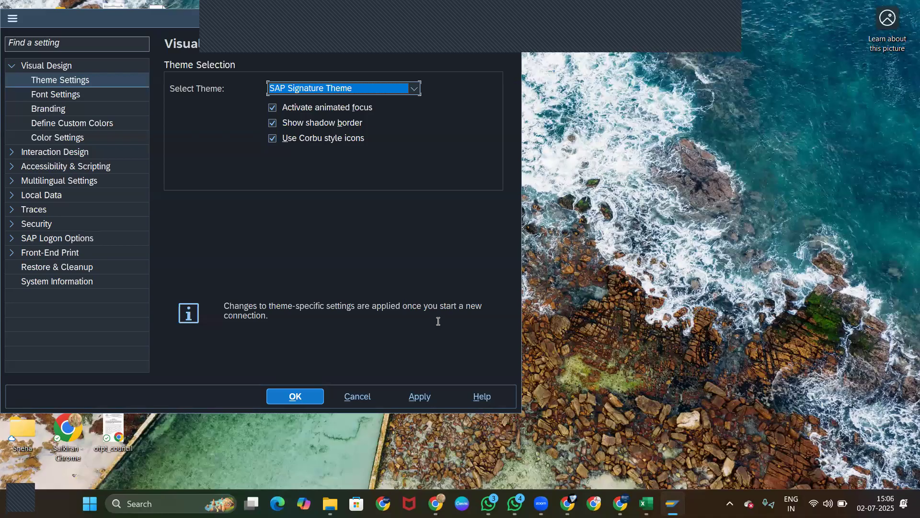
{"action": "left_click", "coordinate": [428, 399]}
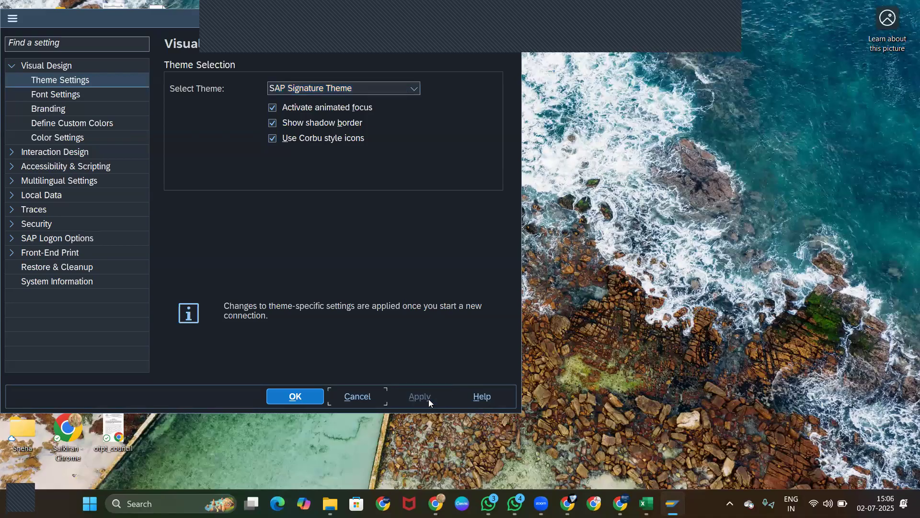
{"action": "left_click", "coordinate": [313, 396]}
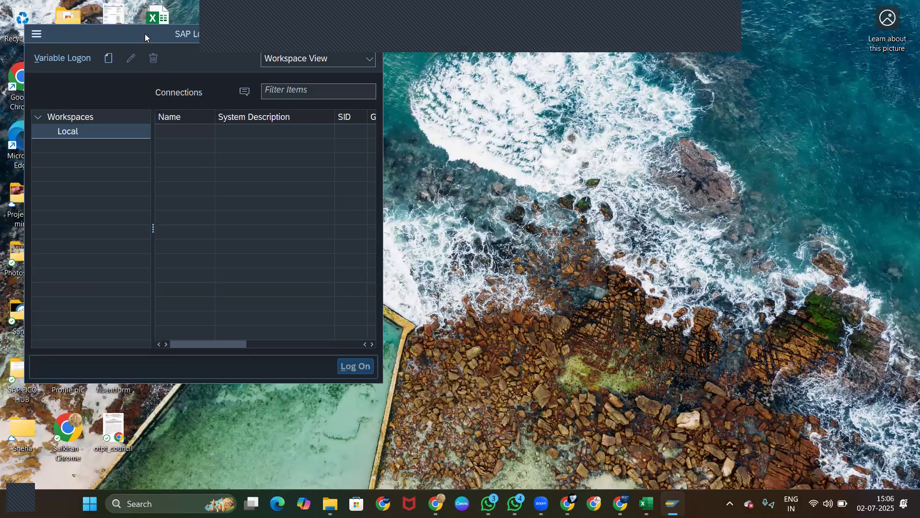
Restart SAP Logon from the desktop and move its window clear of the desktop shortcuts.
{"action": "left_click", "coordinate": [406, 108]}
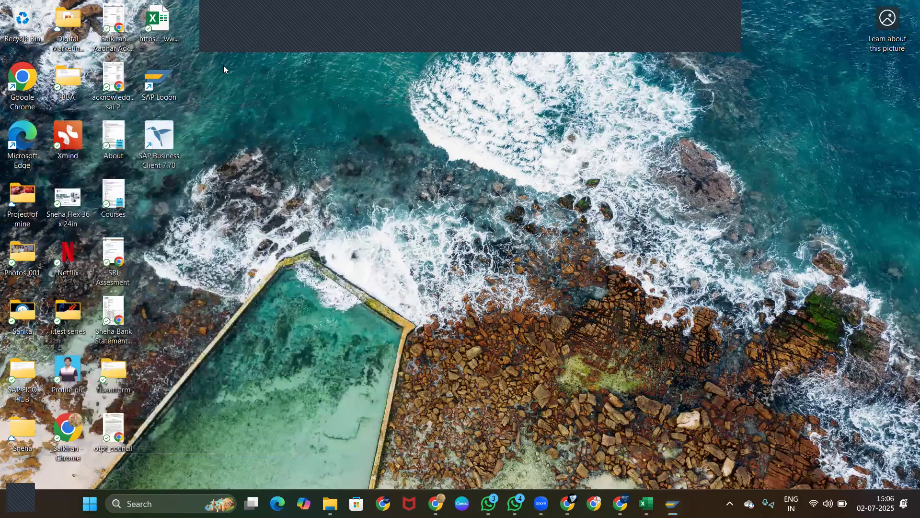
{"action": "double_click", "coordinate": [157, 84]}
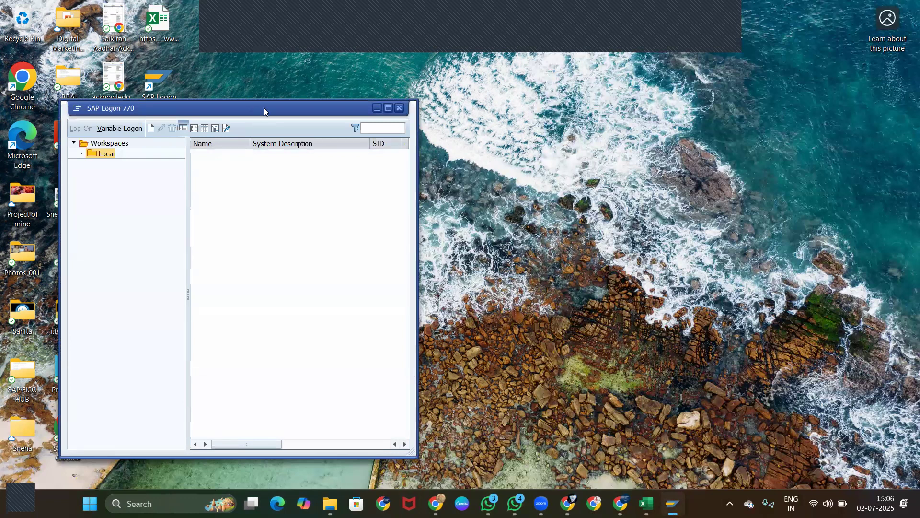
{"action": "left_click_drag", "start_coordinate": [264, 108], "coordinate": [414, 98]}
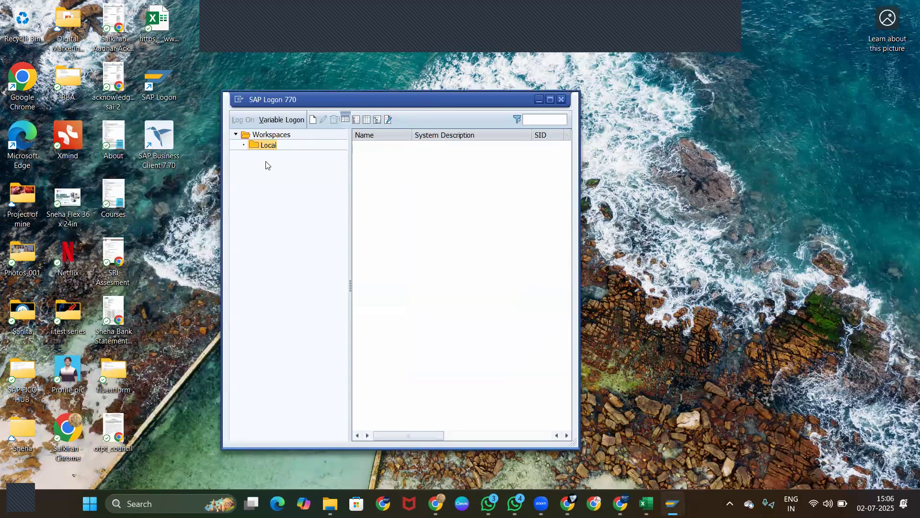
Create a new connection in the Local workspace using Custom Application Server and enter the description FICO ECC.
{"action": "left_click", "coordinate": [263, 147]}
{"action": "left_click", "coordinate": [312, 120]}
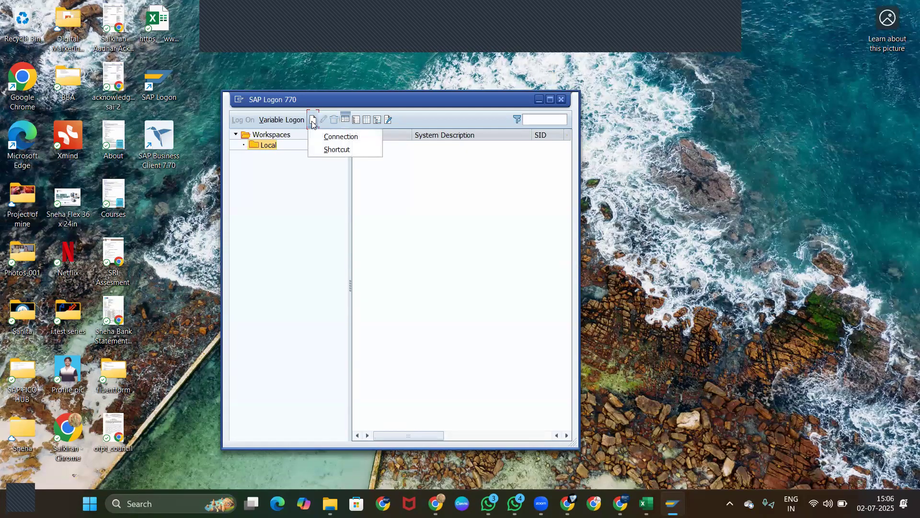
{"action": "left_click", "coordinate": [328, 137]}
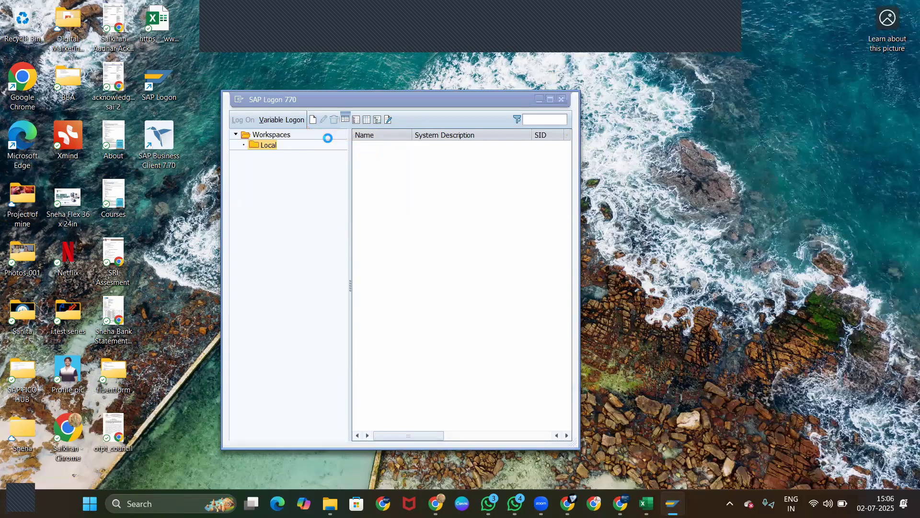
{"action": "left_click", "coordinate": [530, 419]}
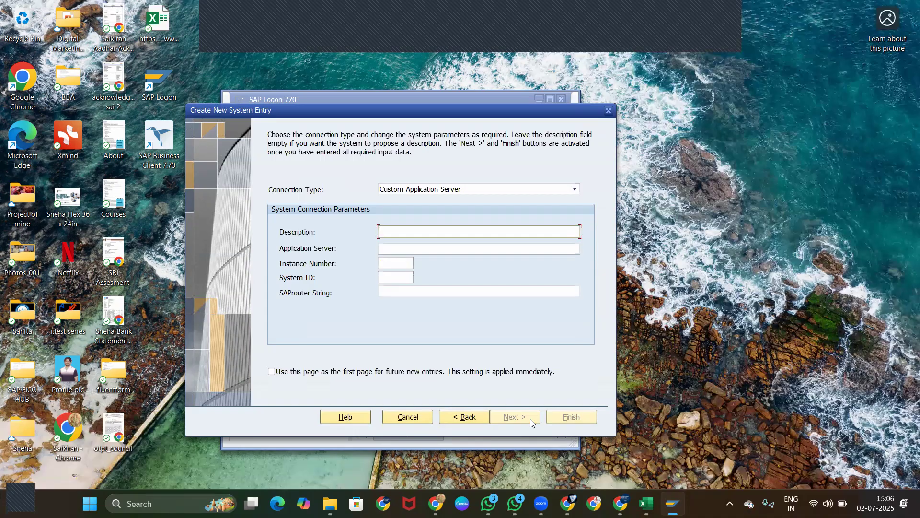
{"action": "type", "text": "CO ECC"}
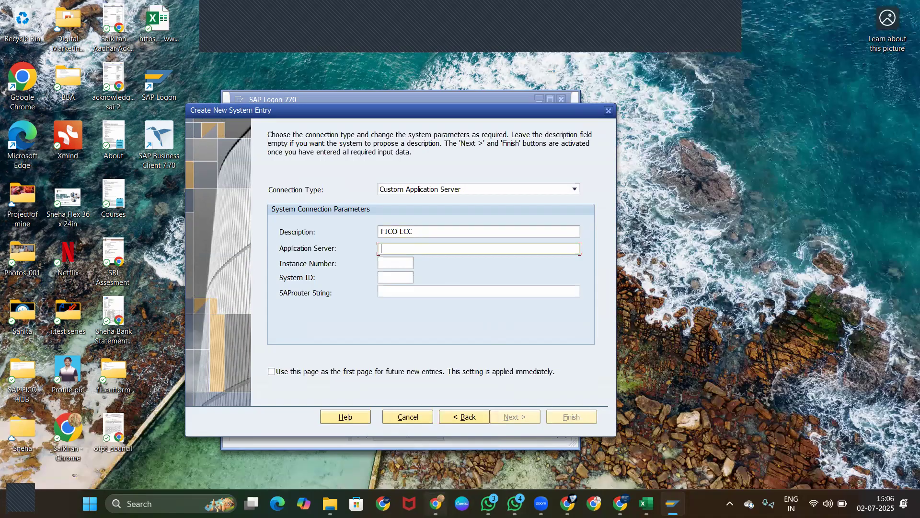
Switch to Chrome and close the download history and Google Drive tabs to return to the SAP access email in Gmail.
{"action": "left_click", "coordinate": [436, 504]}
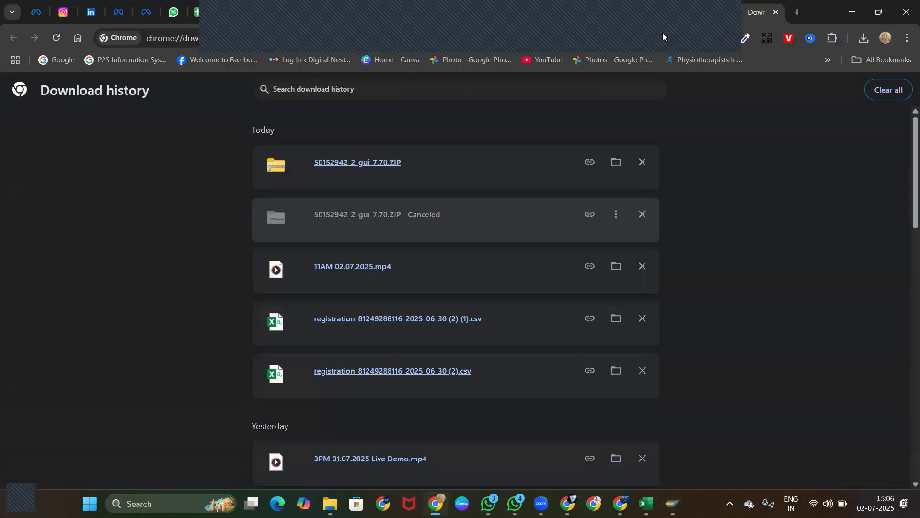
{"action": "left_click", "coordinate": [777, 13]}
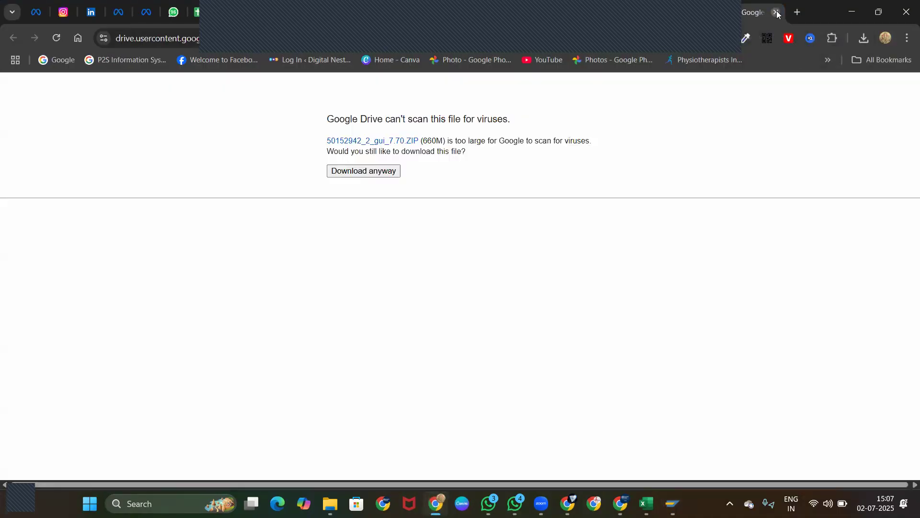
{"action": "left_click", "coordinate": [776, 12]}
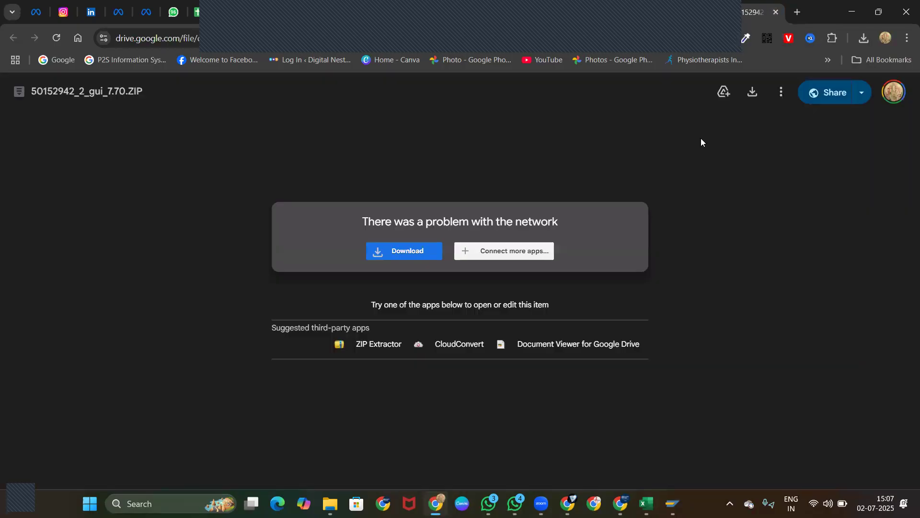
{"action": "left_click", "coordinate": [776, 13]}
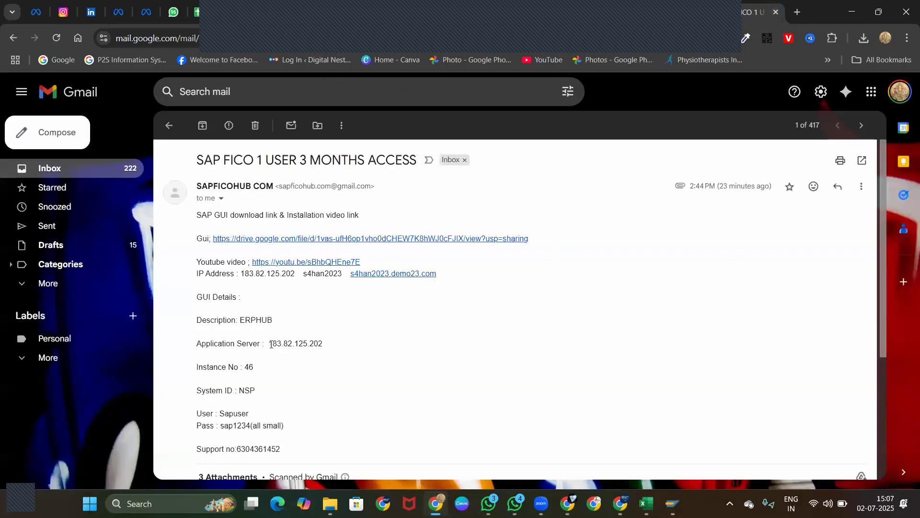
Copy the application server address 183.82.125.202 from the email into the Application Server field of the new system entry.
{"action": "left_click_drag", "start_coordinate": [271, 344], "coordinate": [322, 348]}
{"action": "key", "text": "ctrl+c"}
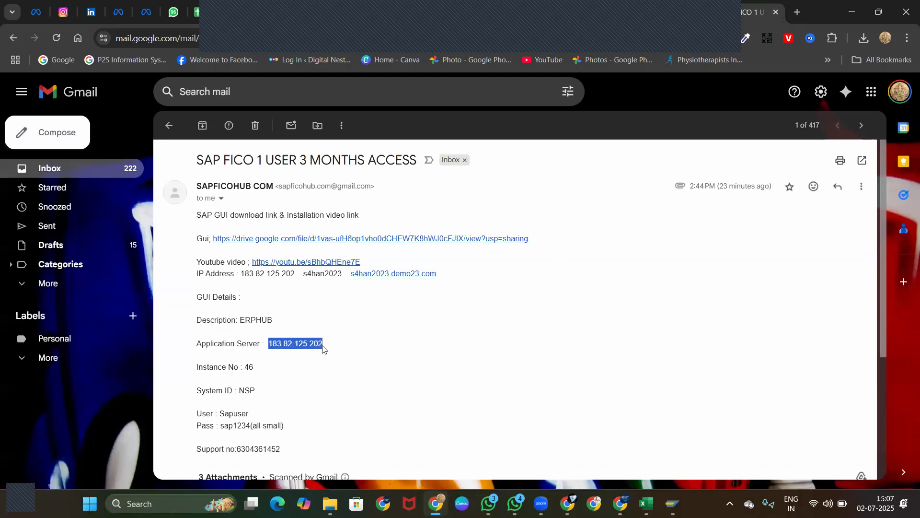
{"action": "key", "text": "alt+Tab"}
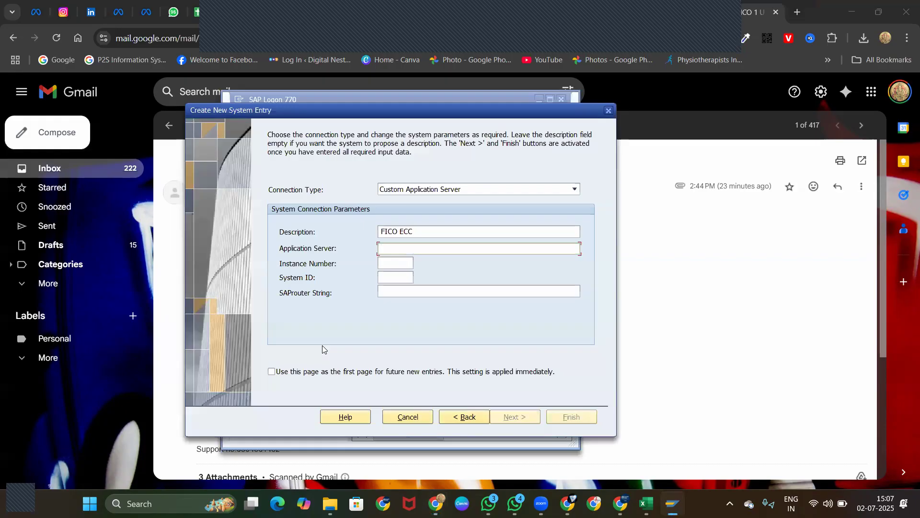
{"action": "key", "text": "ctrl+v"}
Check the email's GUI details, set the instance number to 46 and the system ID to NSP, and finish the connection entry.
{"action": "key", "text": "alt+Tab"}
{"action": "left_click_drag", "start_coordinate": [321, 347], "coordinate": [245, 389]}
{"action": "left_click", "coordinate": [249, 367]}
{"action": "left_click", "coordinate": [245, 389]}
{"action": "key", "text": "alt+Tab"}
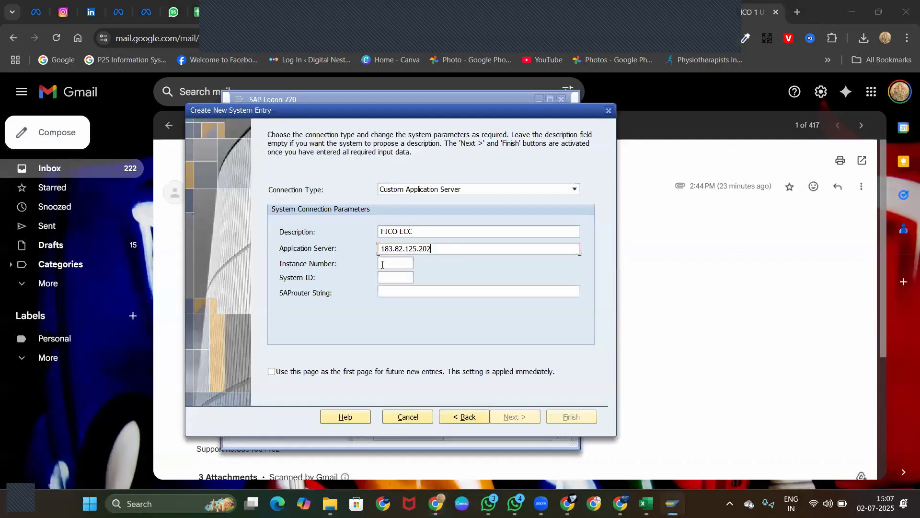
{"action": "type", "text": "46"}
{"action": "key", "text": "Tab"}
{"action": "type", "text": "NSP"}
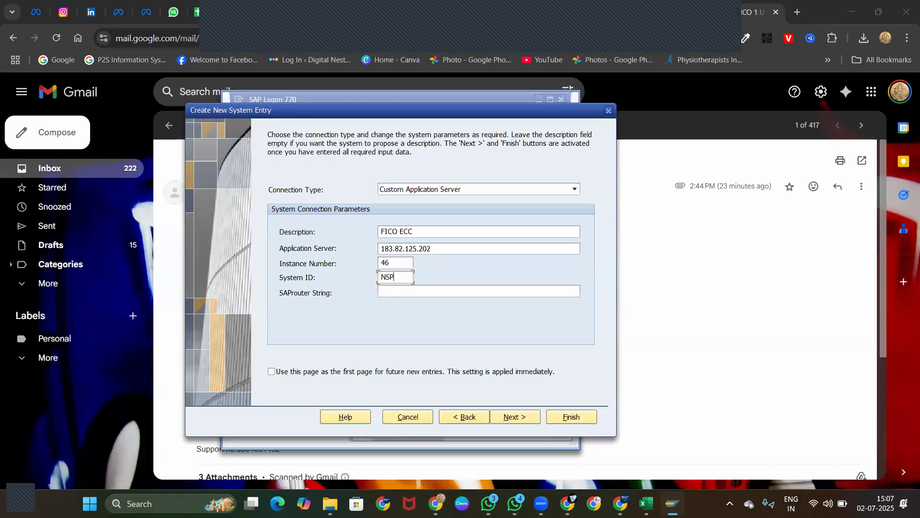
{"action": "key", "text": "shift+Tab"}
{"action": "left_click", "coordinate": [582, 417]}
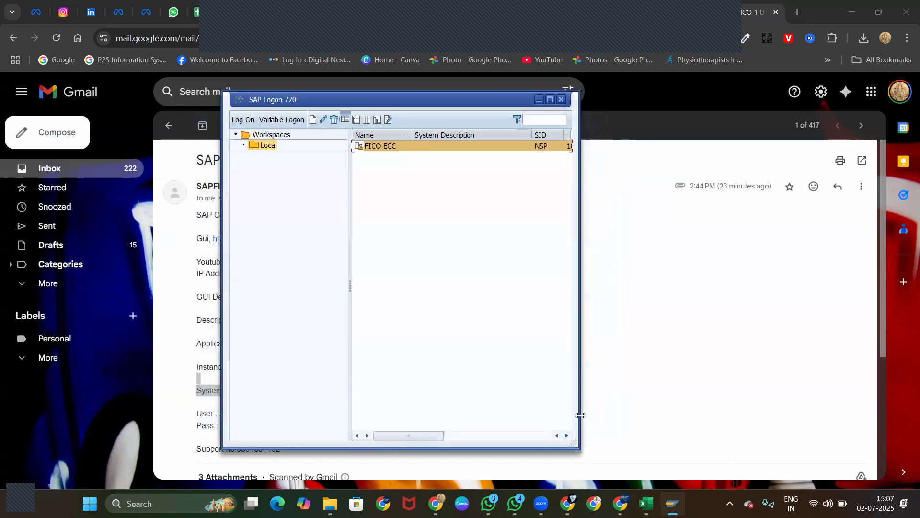
Narrow the SAP Logon window and review the email's connection details down to its attachments.
{"action": "left_click_drag", "start_coordinate": [581, 415], "coordinate": [406, 158]}
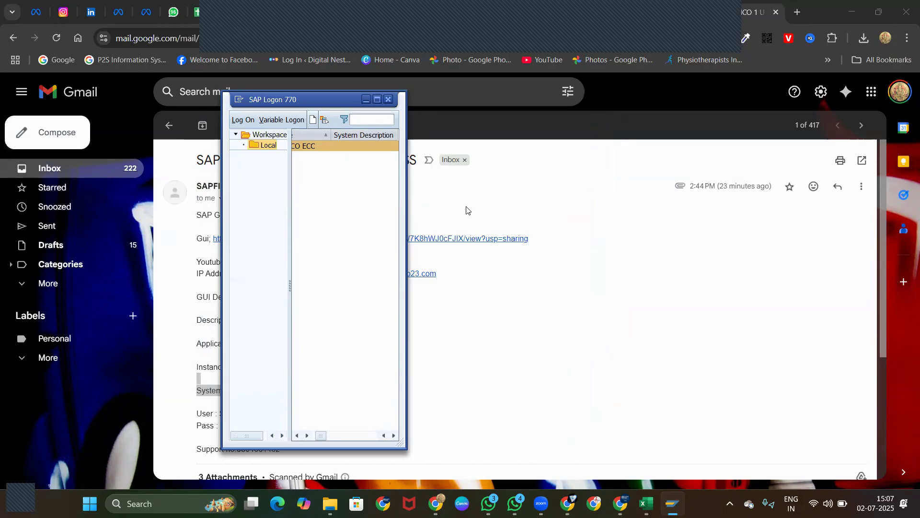
{"action": "left_click", "coordinate": [411, 211]}
{"action": "left_click_drag", "start_coordinate": [400, 213], "coordinate": [551, 446]}
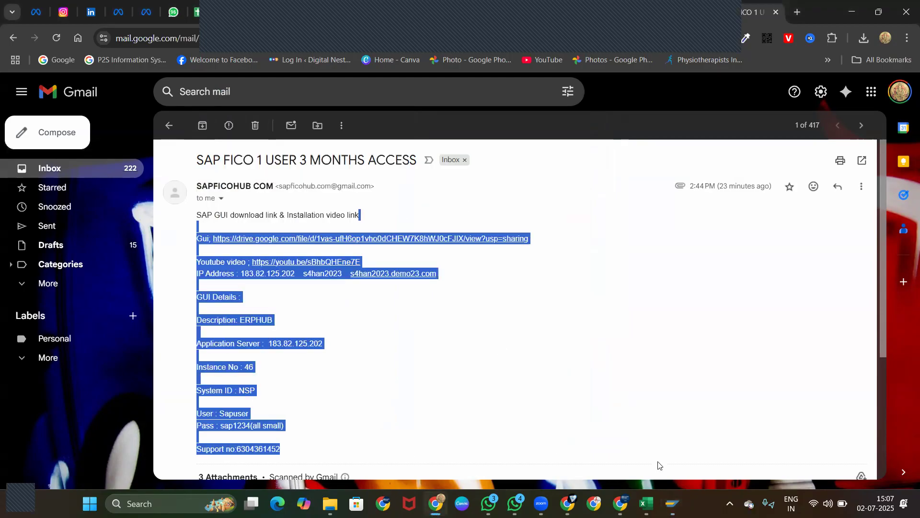
{"action": "scroll", "coordinate": [657, 464], "scroll_direction": "down", "scroll_amount": 4}
Close the SAP Logon window and examine the user and password lines in the email.
{"action": "left_click", "coordinate": [672, 503]}
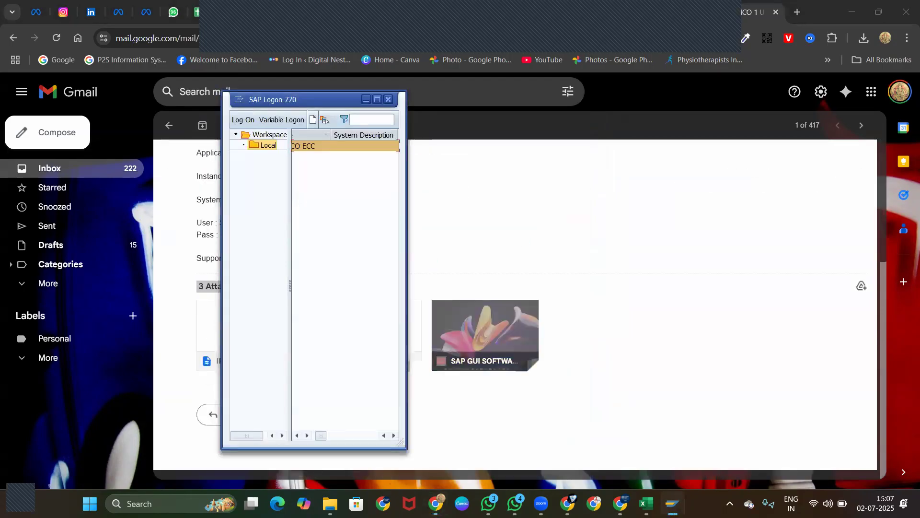
{"action": "left_click", "coordinate": [389, 99]}
{"action": "left_click_drag", "start_coordinate": [508, 206], "coordinate": [606, 244]}
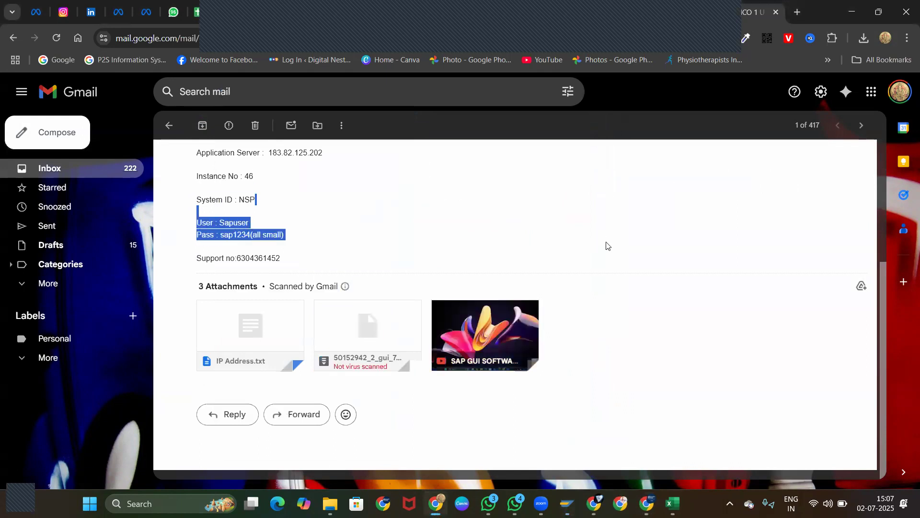
{"action": "left_click", "coordinate": [606, 244]}
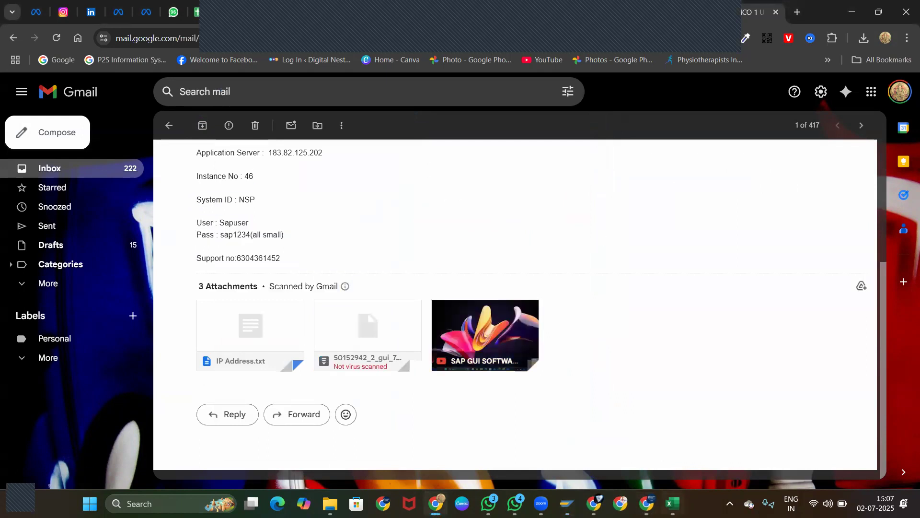
Switch to SAP Logon, widen its window to reveal the FICO ECC entry, and open that system's logon screen.
{"action": "left_click", "coordinate": [567, 504]}
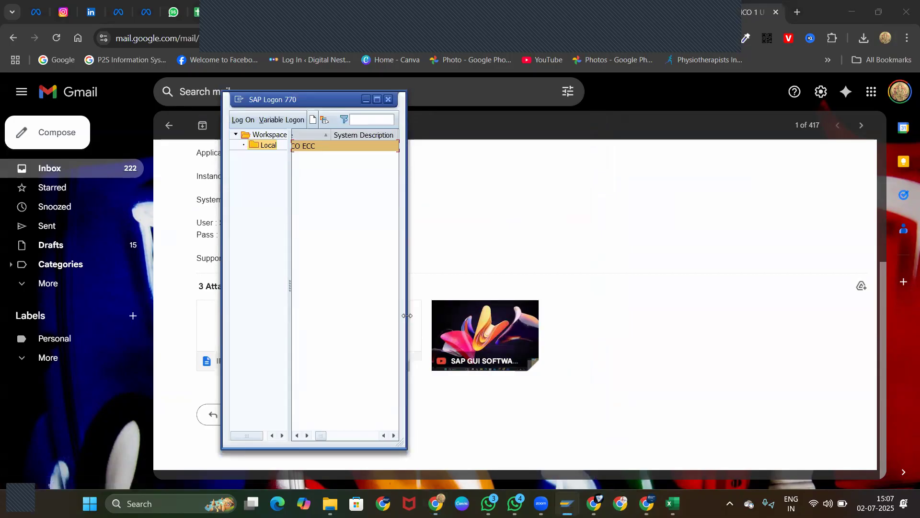
{"action": "left_click_drag", "start_coordinate": [406, 315], "coordinate": [531, 310]}
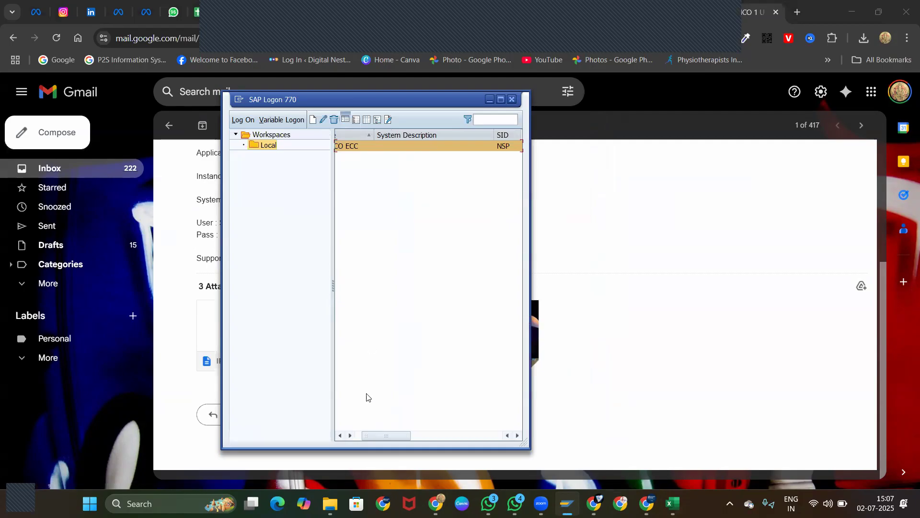
{"action": "left_click_drag", "start_coordinate": [380, 433], "coordinate": [354, 435]}
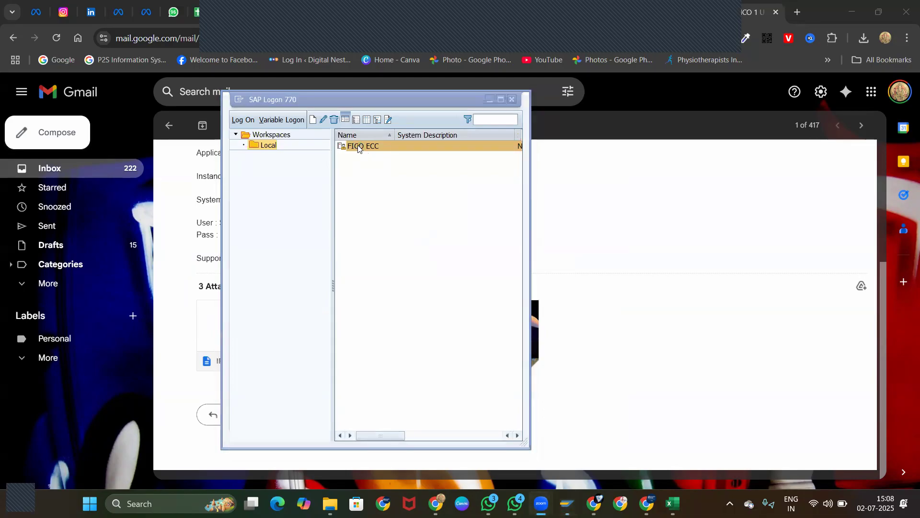
{"action": "left_click", "coordinate": [172, 140]}
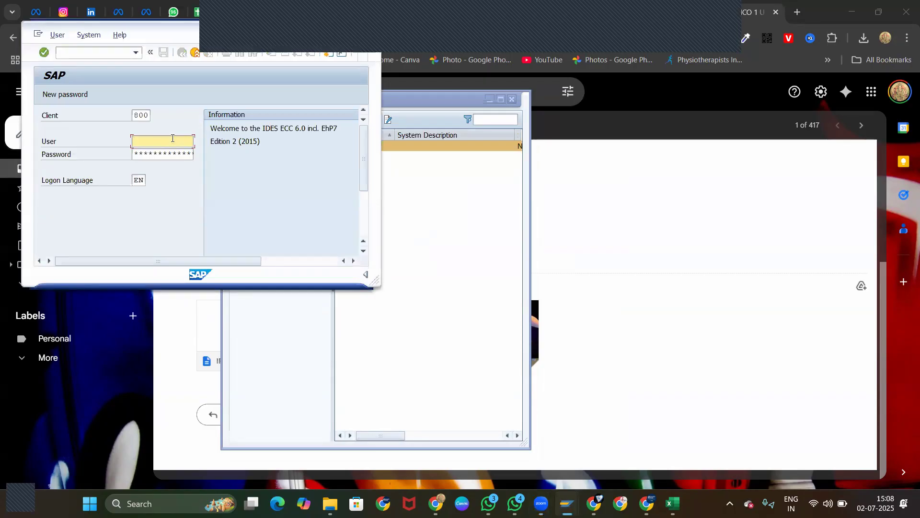
Check the user line in the email and enter sapuser as the user on the SAP logon screen.
{"action": "left_click", "coordinate": [651, 191]}
{"action": "left_click_drag", "start_coordinate": [197, 187], "coordinate": [322, 261]}
{"action": "left_click", "coordinate": [323, 212]}
{"action": "left_click_drag", "start_coordinate": [322, 212], "coordinate": [269, 230]}
{"action": "left_click", "coordinate": [292, 226]}
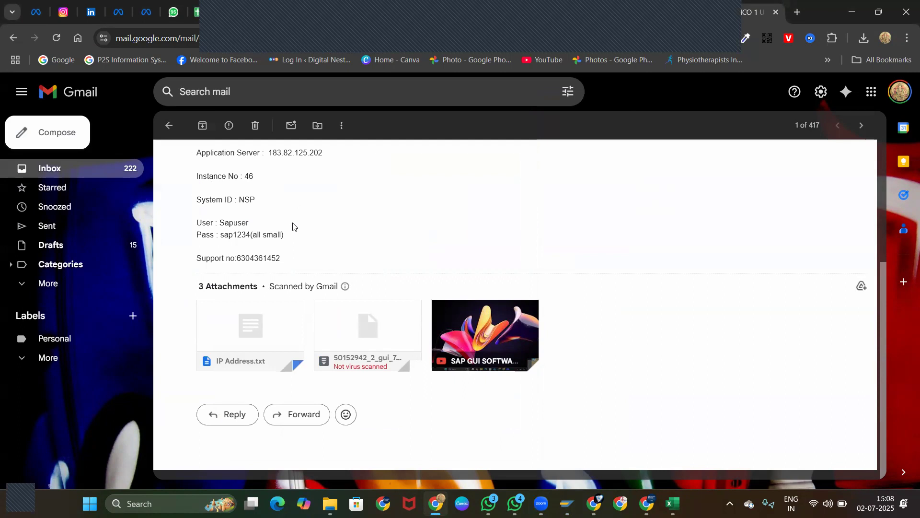
{"action": "left_click_drag", "start_coordinate": [250, 222], "coordinate": [225, 223]}
{"action": "left_click", "coordinate": [224, 223]}
{"action": "left_click_drag", "start_coordinate": [222, 223], "coordinate": [229, 221]}
{"action": "left_click", "coordinate": [221, 220]}
{"action": "double_click", "coordinate": [221, 220]}
{"action": "key", "text": "alt+Tab"}
{"action": "type", "text": "sapuser"}
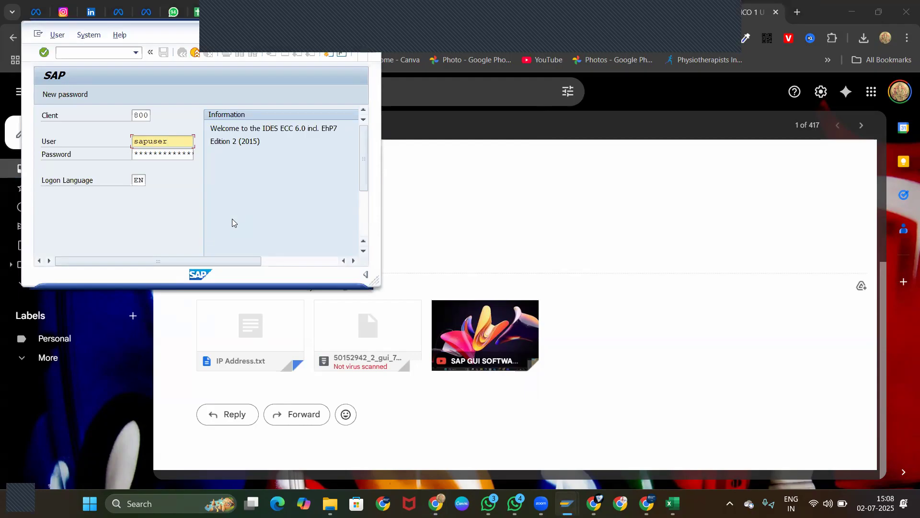
Enter the account password given in the email and log on to the FICO ECC system.
{"action": "key", "text": "Tab"}
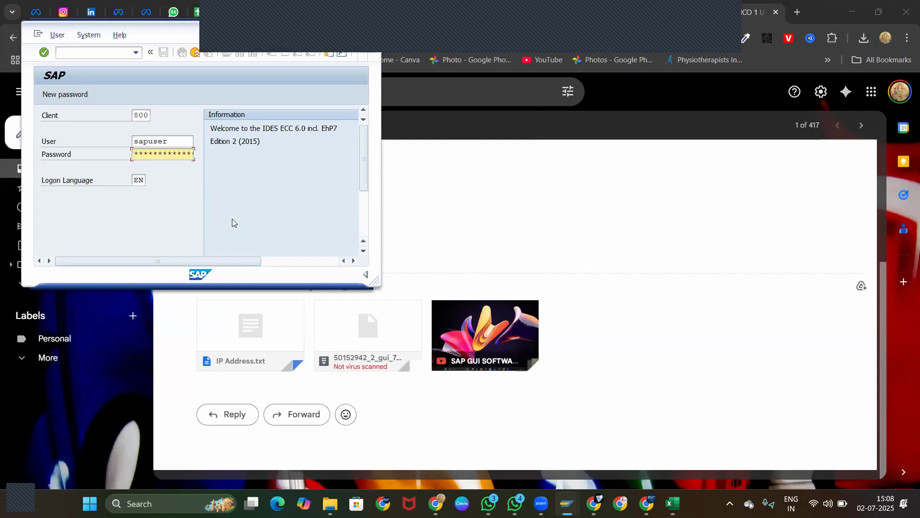
{"action": "type", "text": "*"}
{"action": "left_click", "coordinate": [495, 186]}
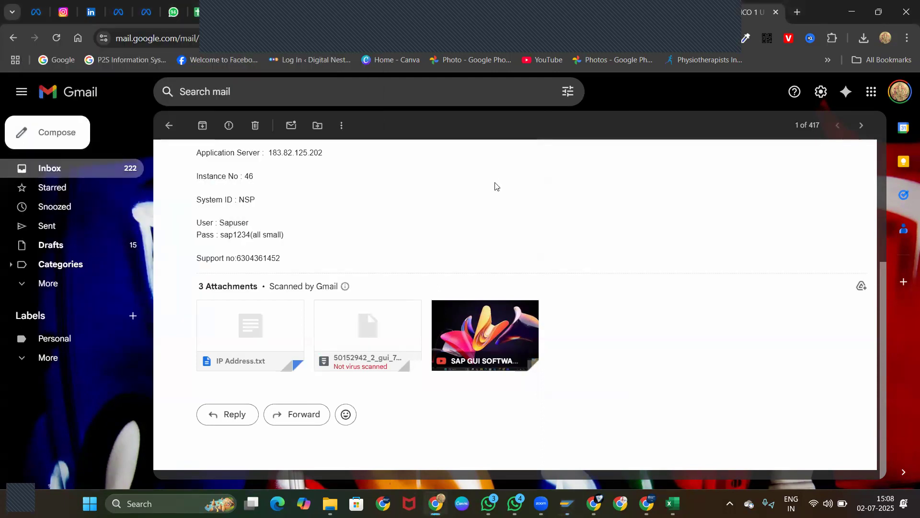
{"action": "triple_click", "coordinate": [495, 186]}
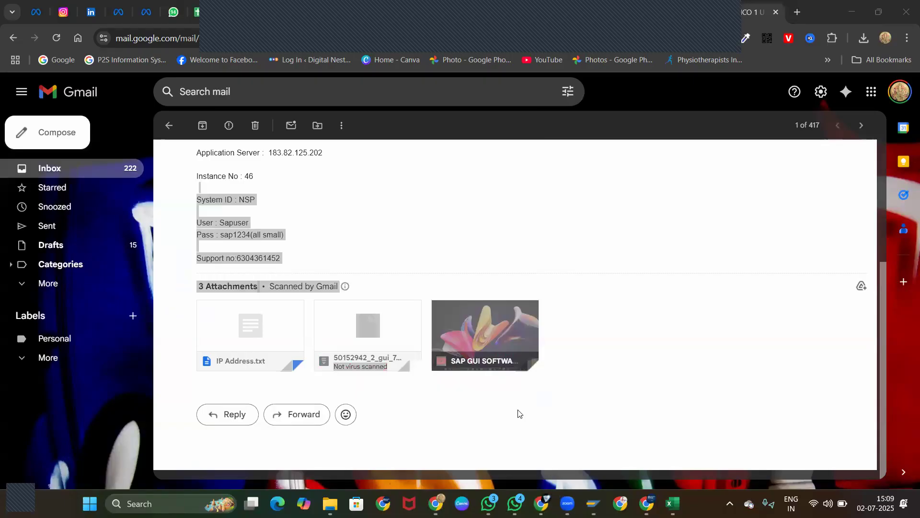
{"action": "mouse_move", "coordinate": [594, 504]}
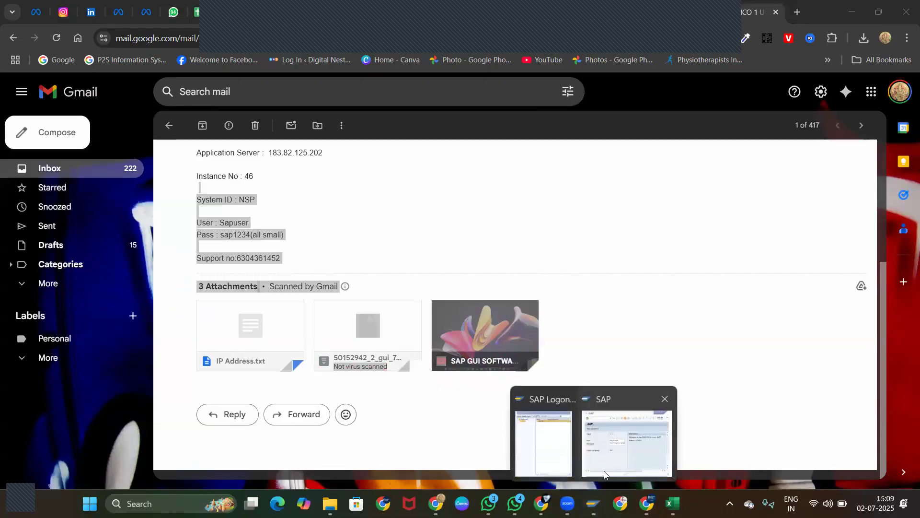
{"action": "left_click", "coordinate": [604, 471]}
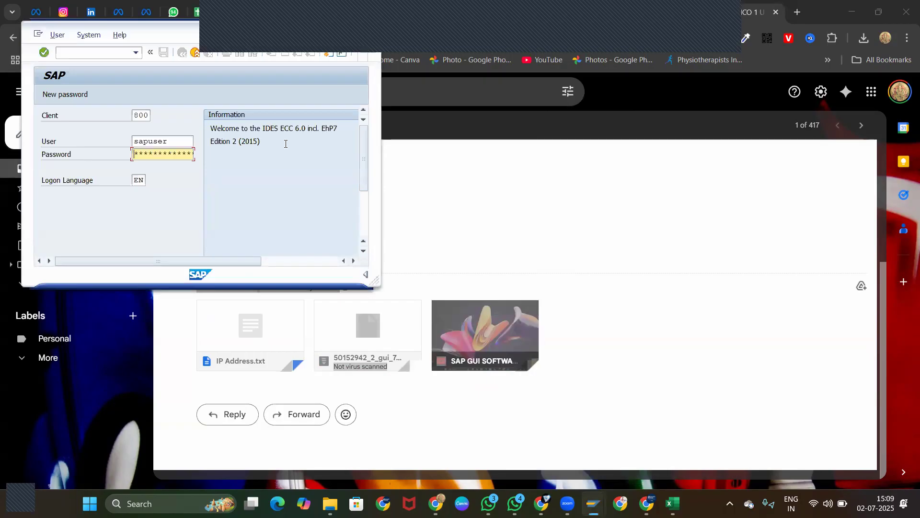
{"action": "key", "text": "Right"}
{"action": "key", "text": "Right"}
{"action": "key", "text": "Return"}
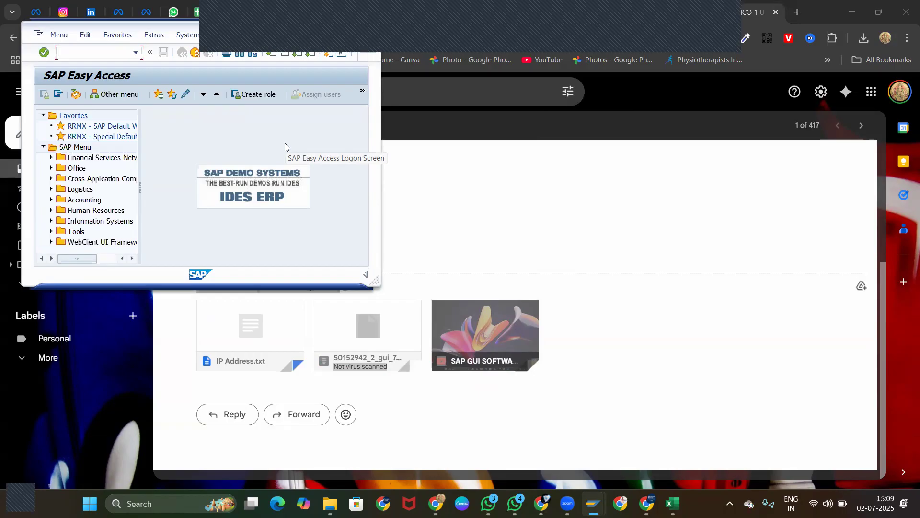
Maximize the SAP Easy Access window and, in the Visualization 1 options, enable showing and sorting by keys within dropdown lists.
{"action": "double_click", "coordinate": [168, 26]}
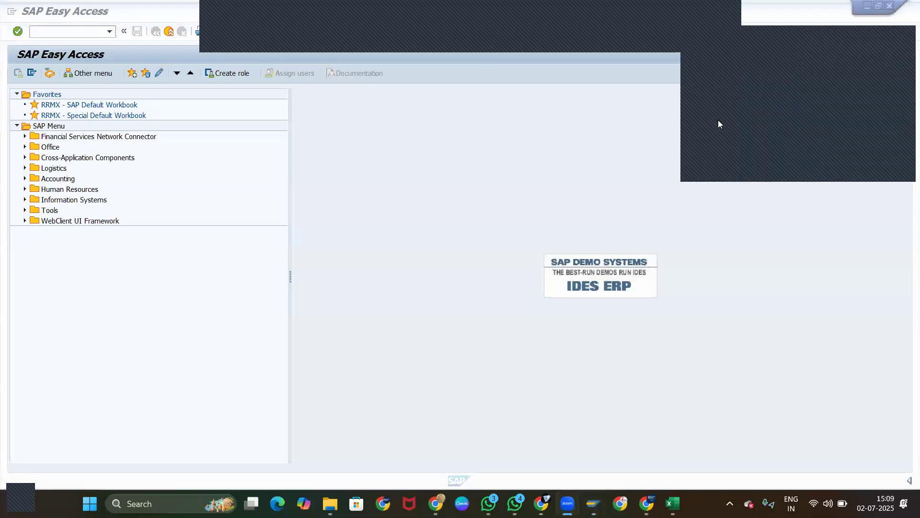
{"action": "left_click", "coordinate": [390, 67]}
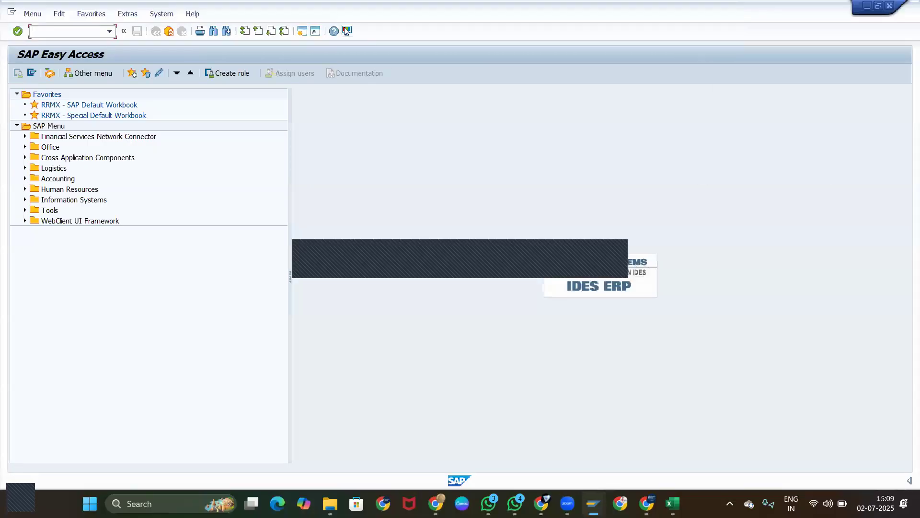
{"action": "left_click", "coordinate": [347, 32]}
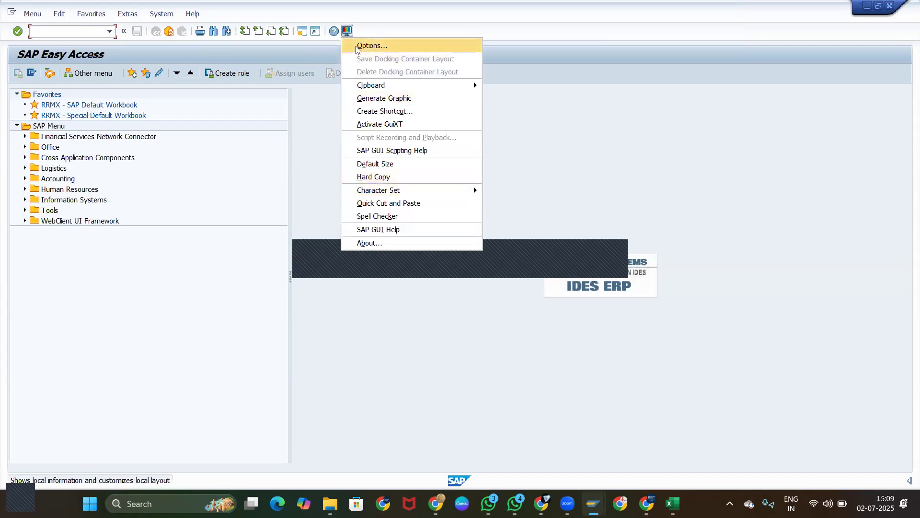
{"action": "left_click", "coordinate": [356, 46]}
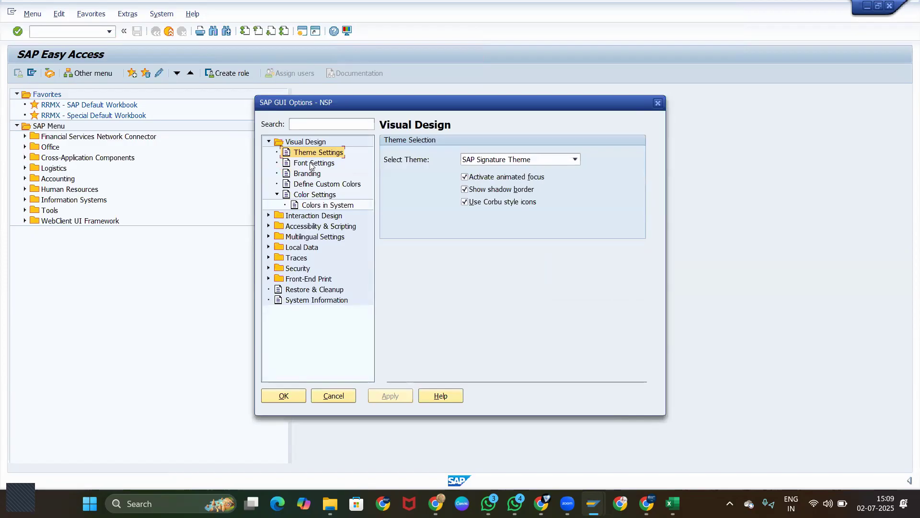
{"action": "left_click", "coordinate": [268, 216]}
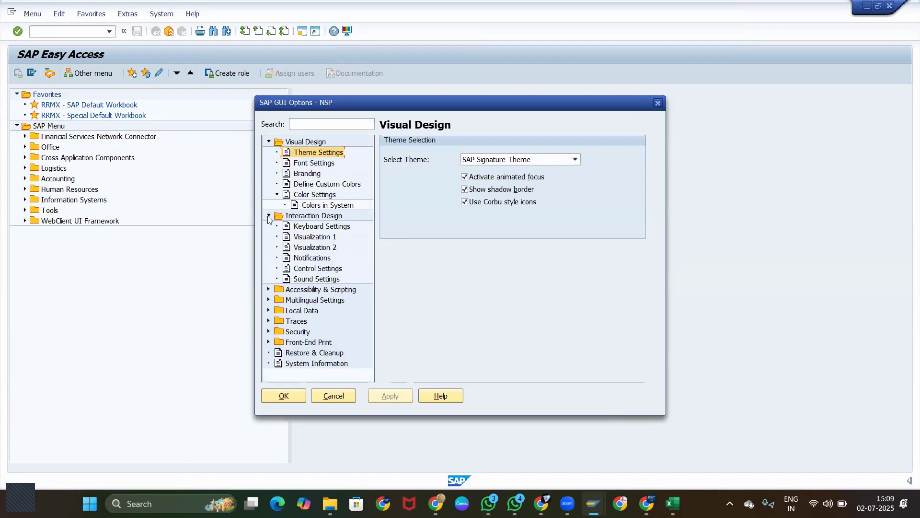
{"action": "left_click", "coordinate": [304, 240]}
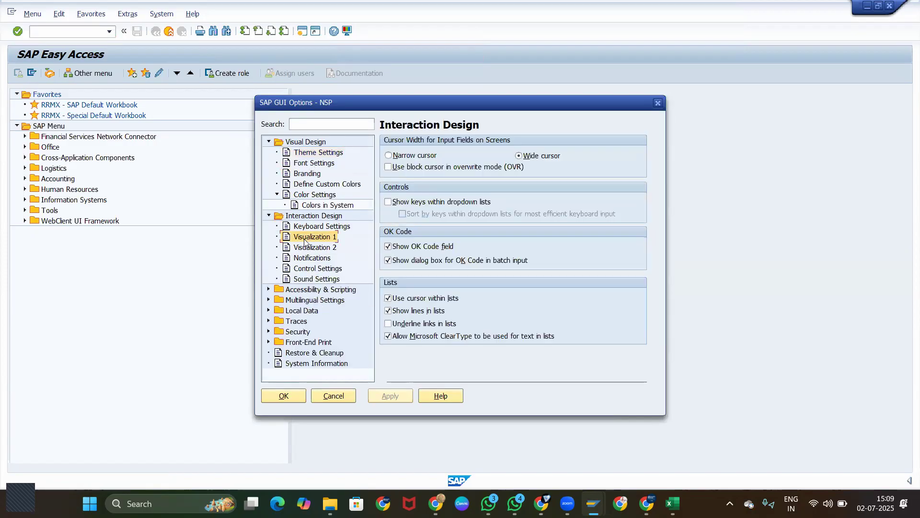
{"action": "left_click", "coordinate": [388, 202]}
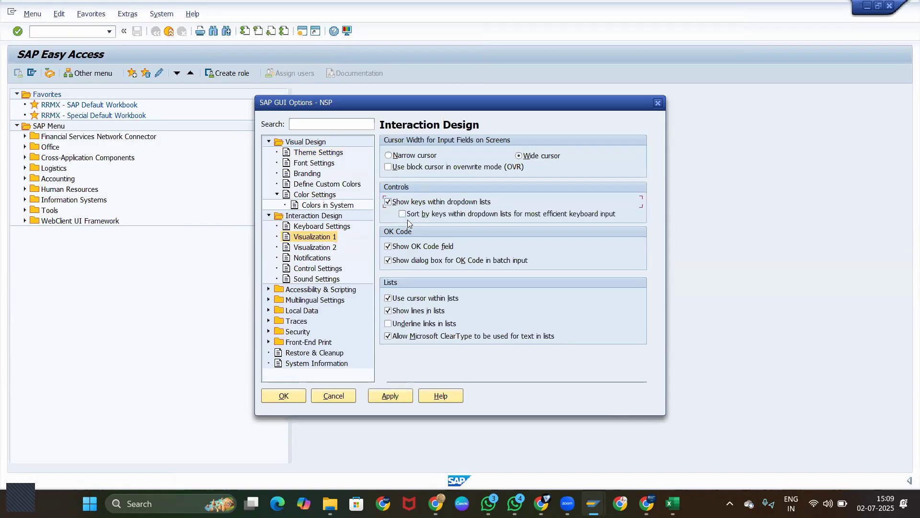
{"action": "left_click", "coordinate": [400, 398]}
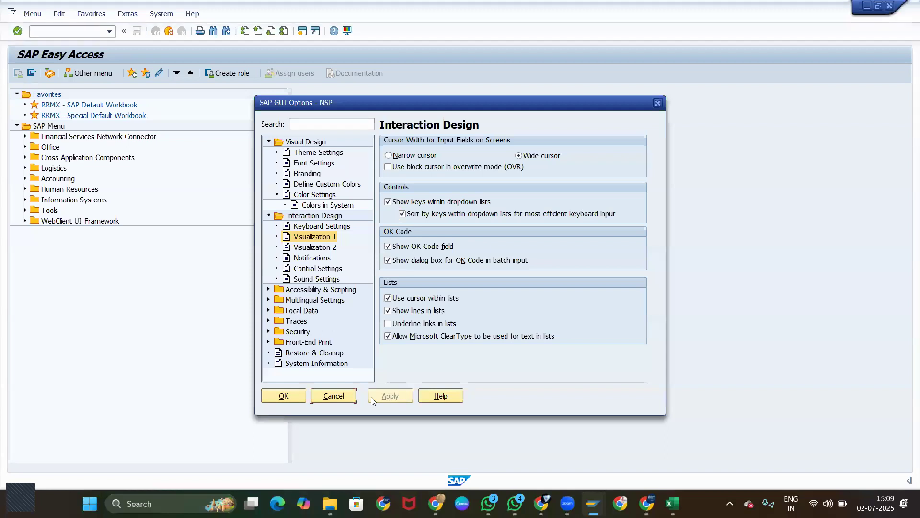
{"action": "left_click", "coordinate": [292, 397]}
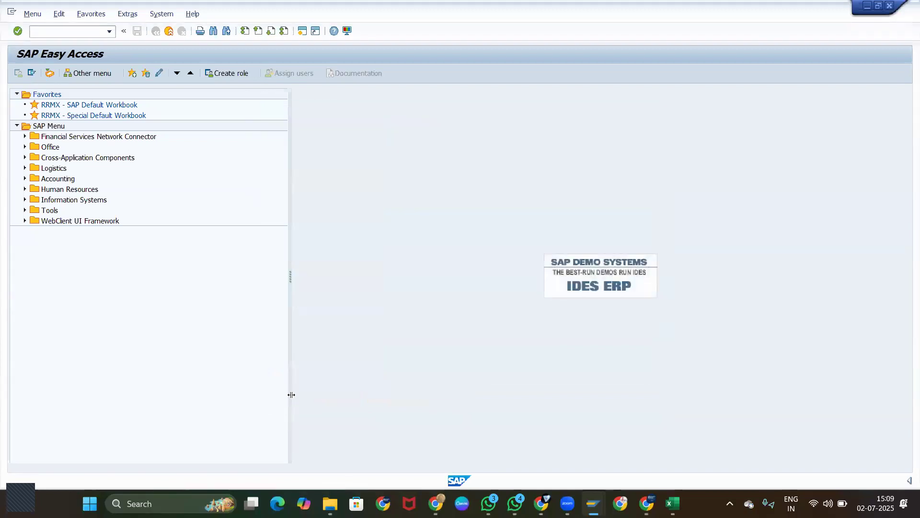
Review the SAP Easy Access settings, including Display Technical Names, and leave them without saving.
{"action": "left_click", "coordinate": [125, 15]}
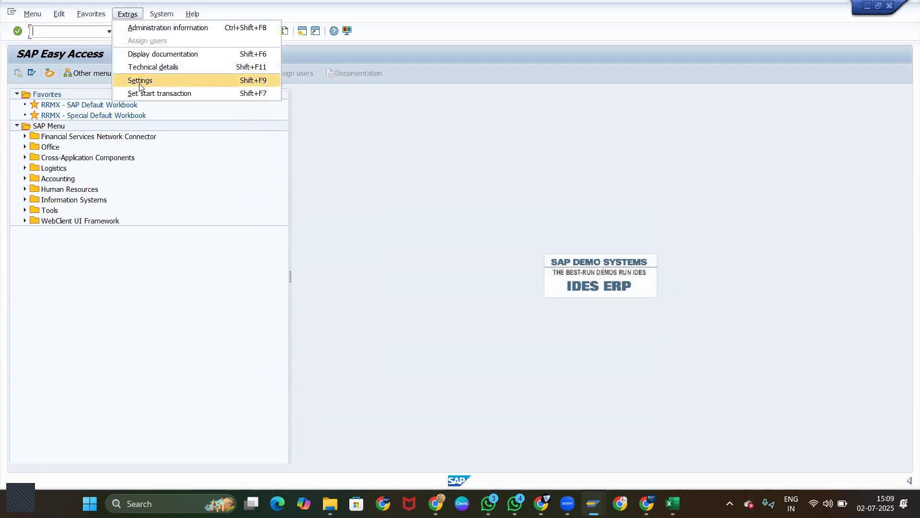
{"action": "left_click", "coordinate": [139, 84]}
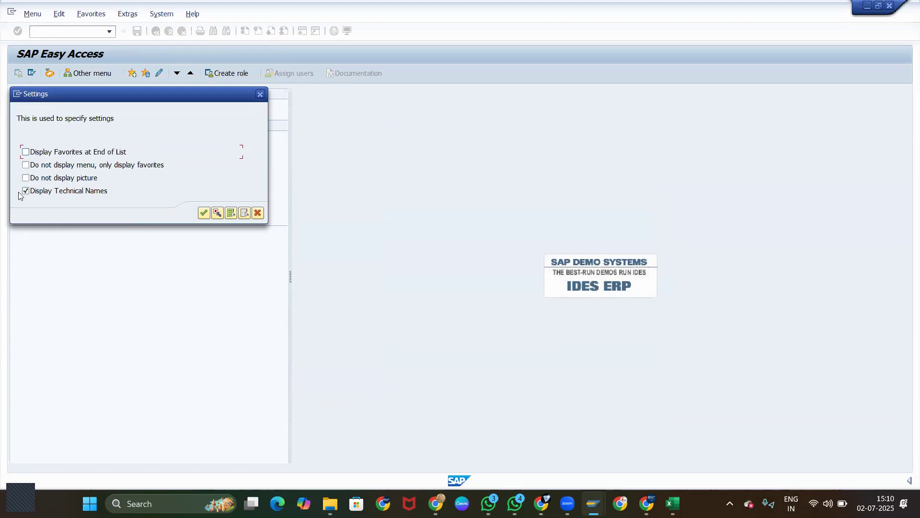
{"action": "left_click", "coordinate": [257, 212]}
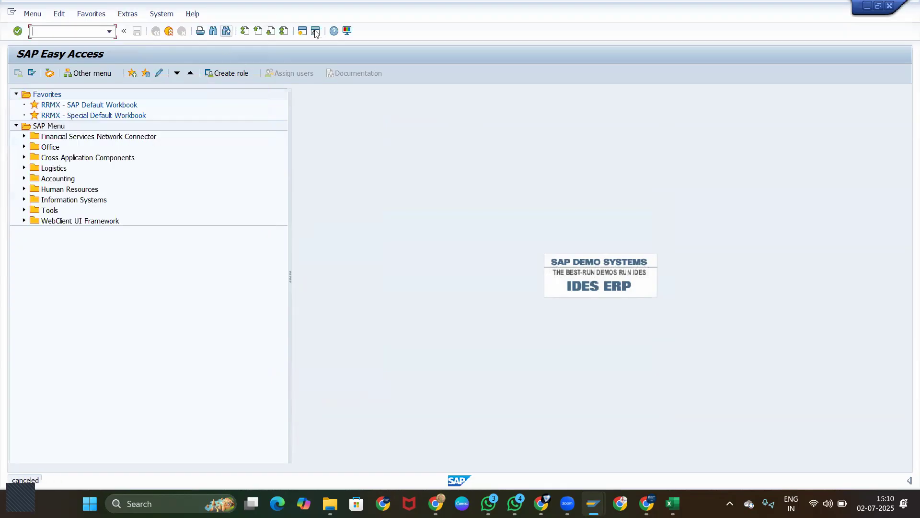
Set the decimal notation to X 1,234,567.89 in the user profile's own data defaults and save the profile.
{"action": "left_click", "coordinate": [163, 15]}
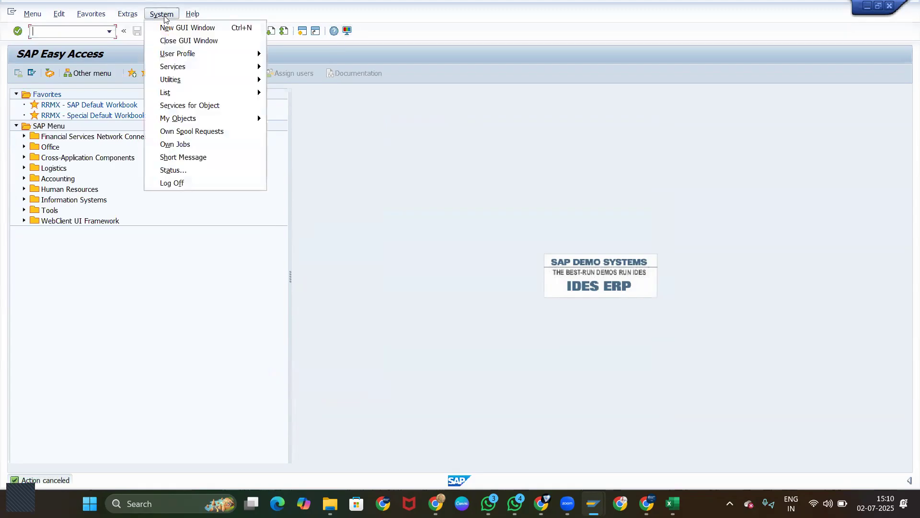
{"action": "mouse_move", "coordinate": [177, 55]}
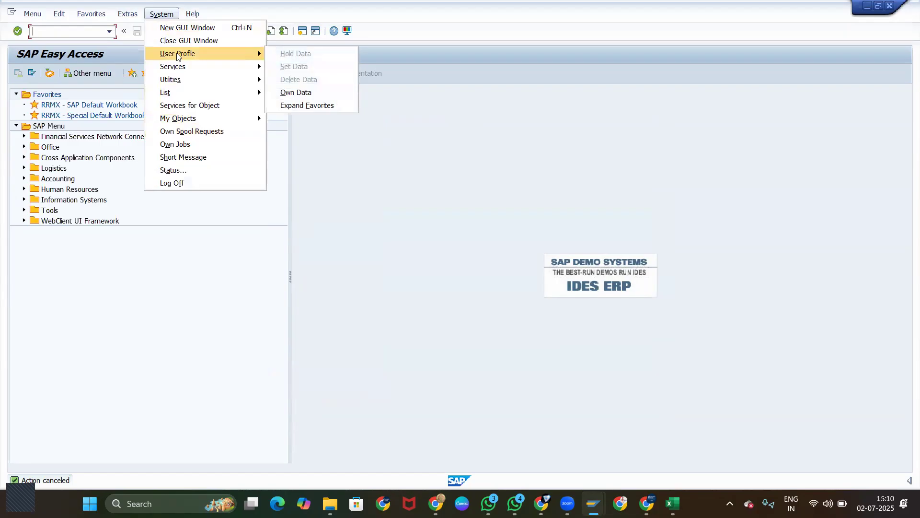
{"action": "left_click", "coordinate": [301, 95]}
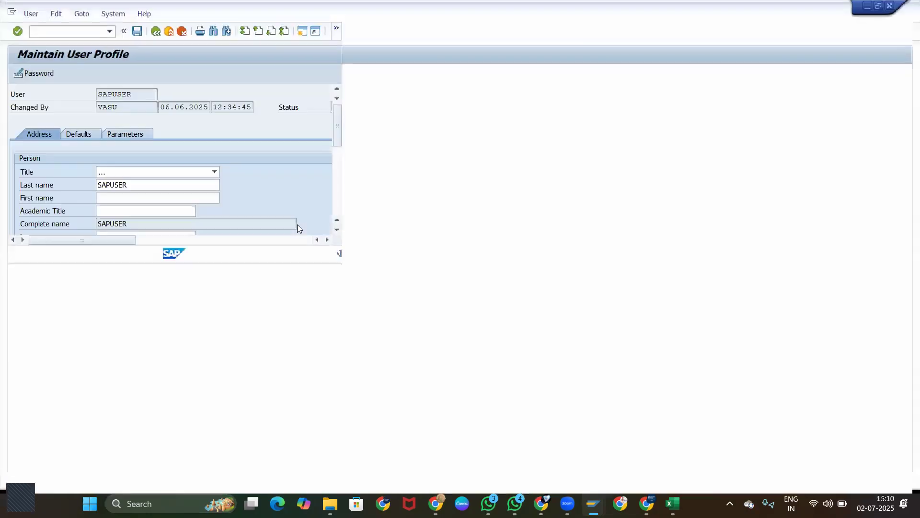
{"action": "left_click", "coordinate": [137, 136]}
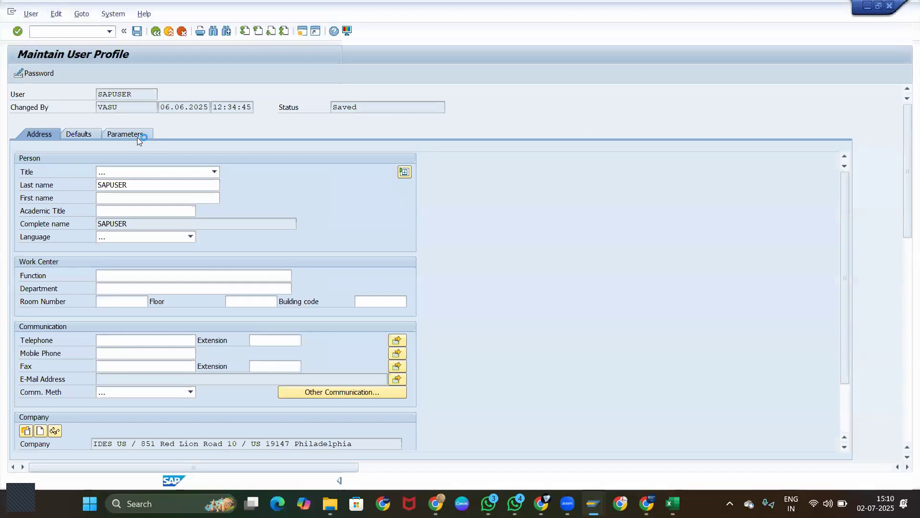
{"action": "left_click", "coordinate": [78, 135]}
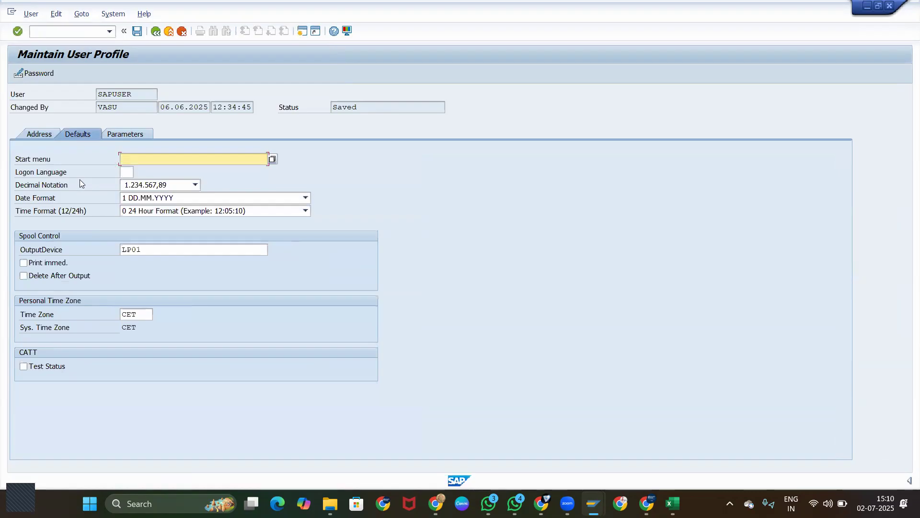
{"action": "left_click", "coordinate": [164, 187]}
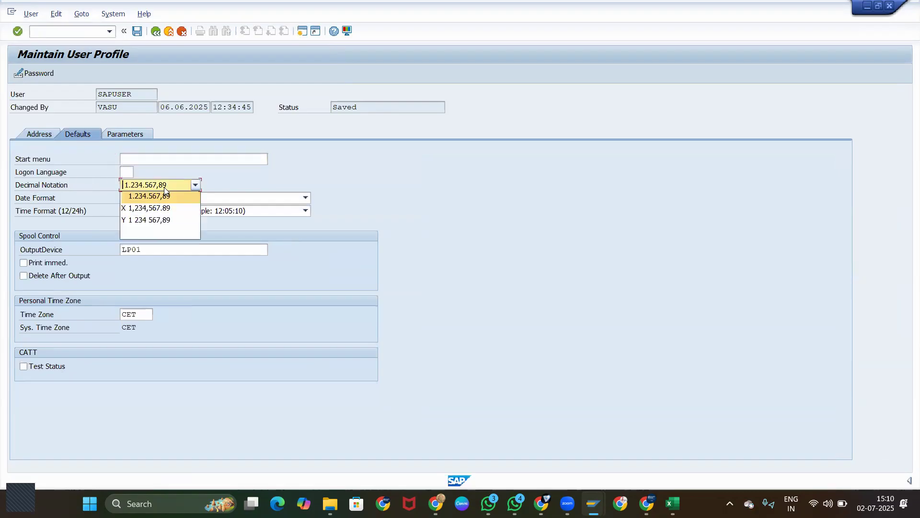
{"action": "left_click", "coordinate": [160, 210]}
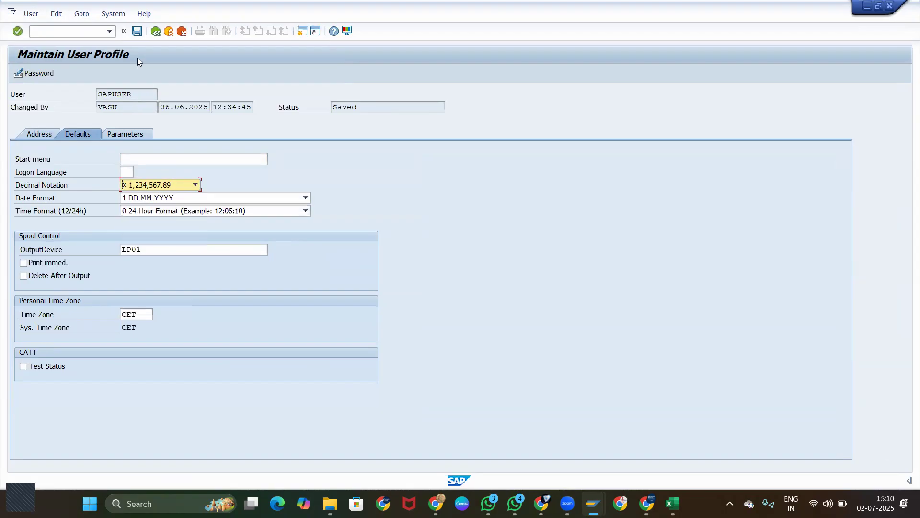
{"action": "left_click", "coordinate": [137, 31]}
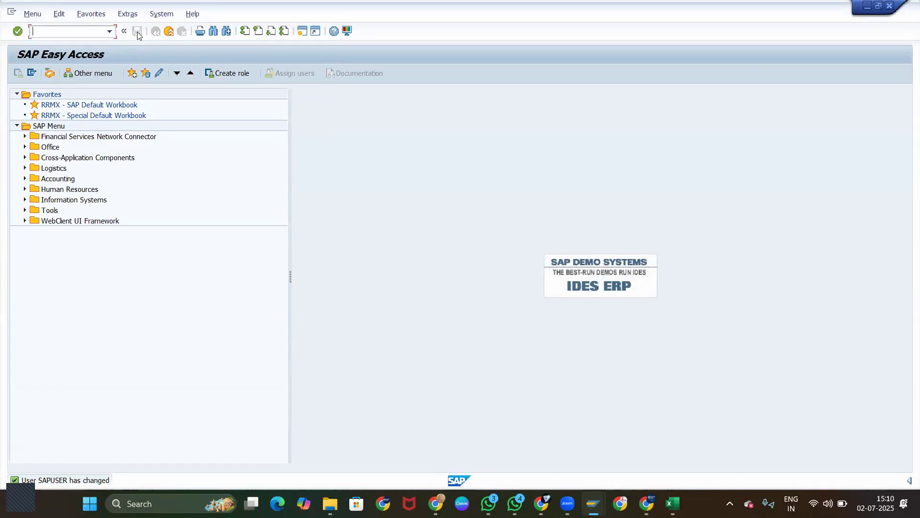
Close the SAP Easy Access session and confirm logging off.
{"action": "left_click", "coordinate": [891, 6]}
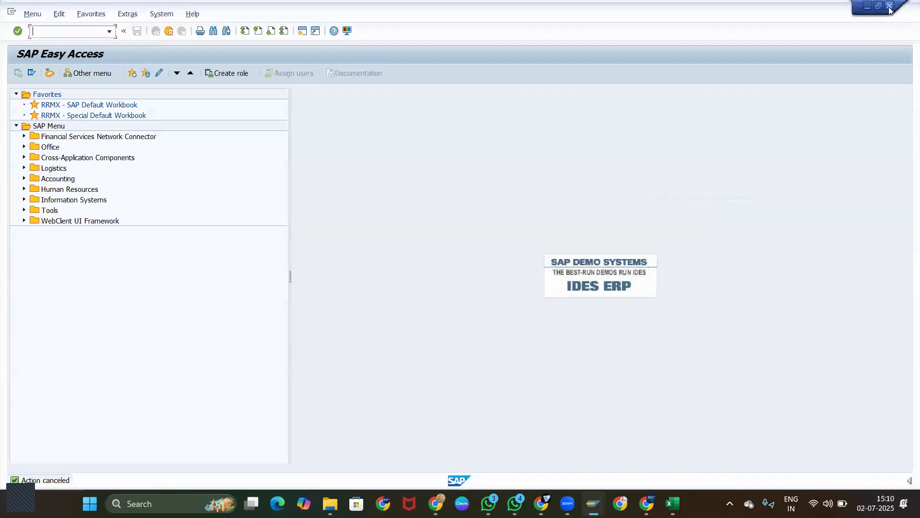
{"action": "left_click", "coordinate": [889, 7]}
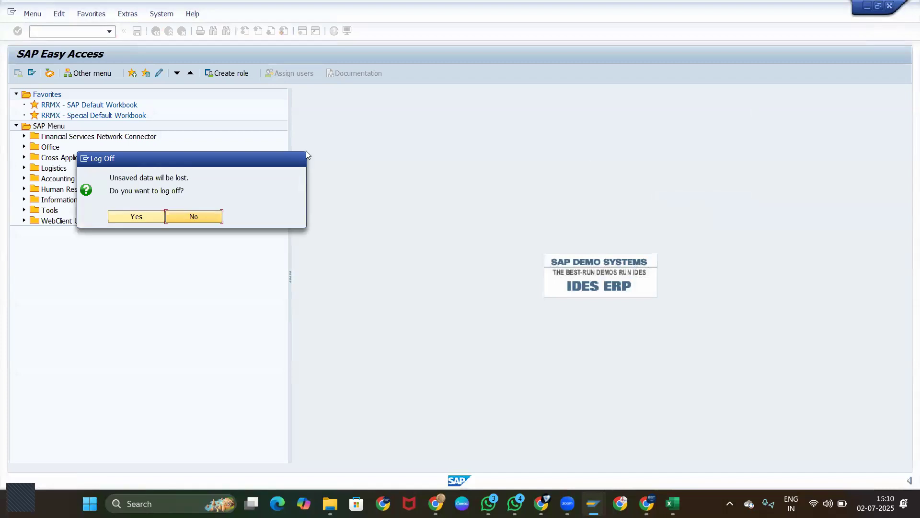
{"action": "left_click", "coordinate": [120, 216]}
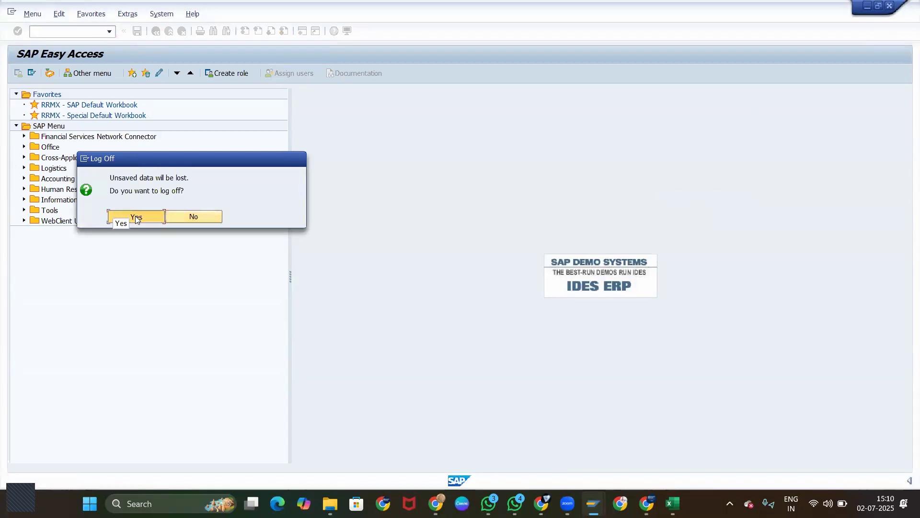
Return to the SAP Logon 770 window from the access email and close it.
{"action": "scroll", "coordinate": [432, 199], "scroll_direction": "up", "scroll_amount": 4}
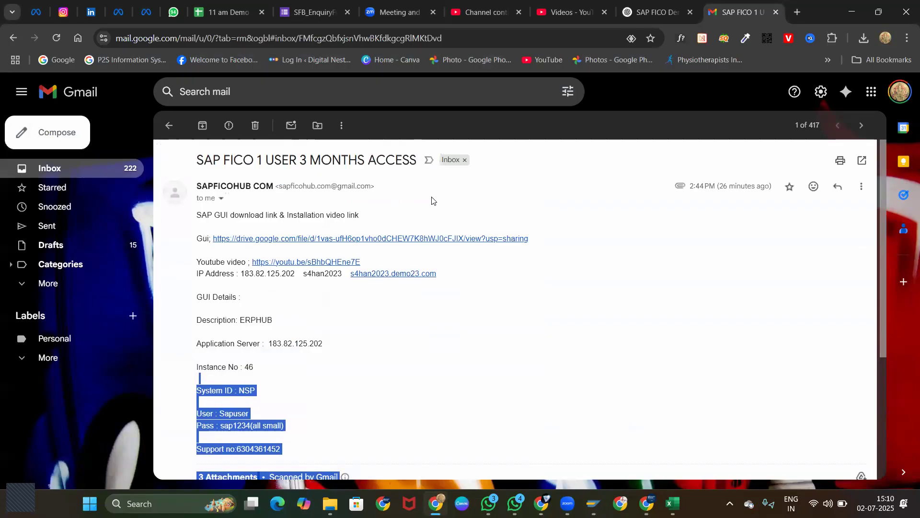
{"action": "mouse_move", "coordinate": [593, 503]}
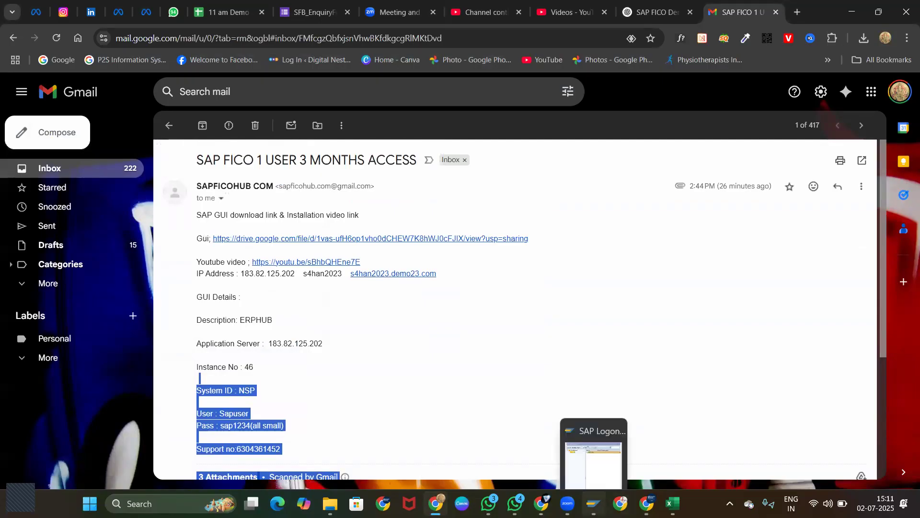
{"action": "left_click", "coordinate": [614, 446]}
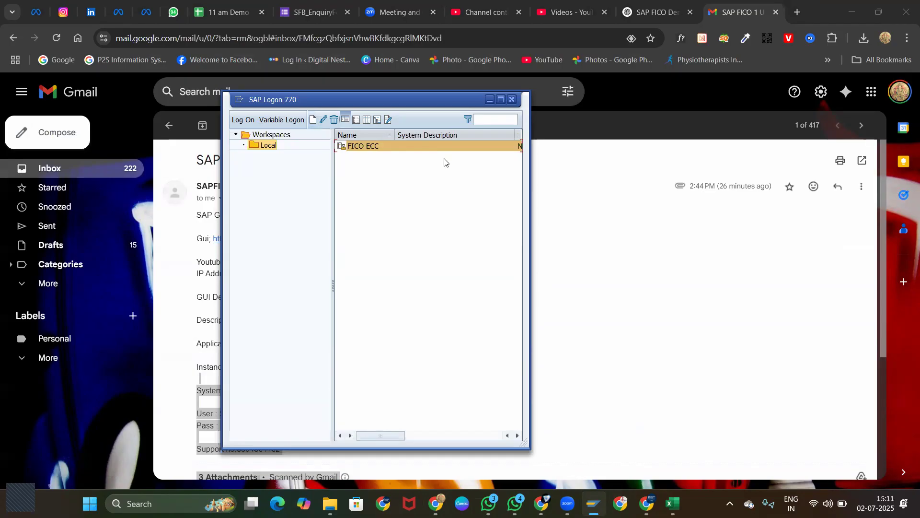
{"action": "left_click", "coordinate": [511, 99]}
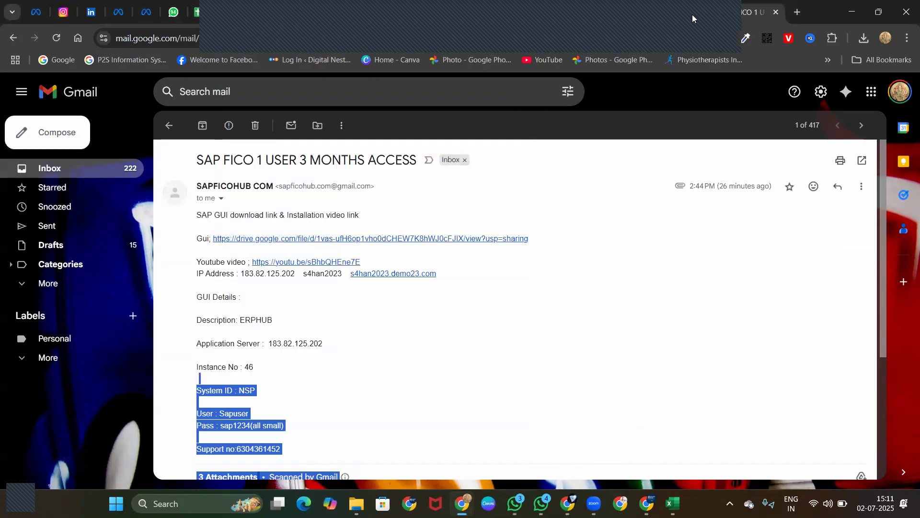
{"action": "left_click", "coordinate": [718, 10]}
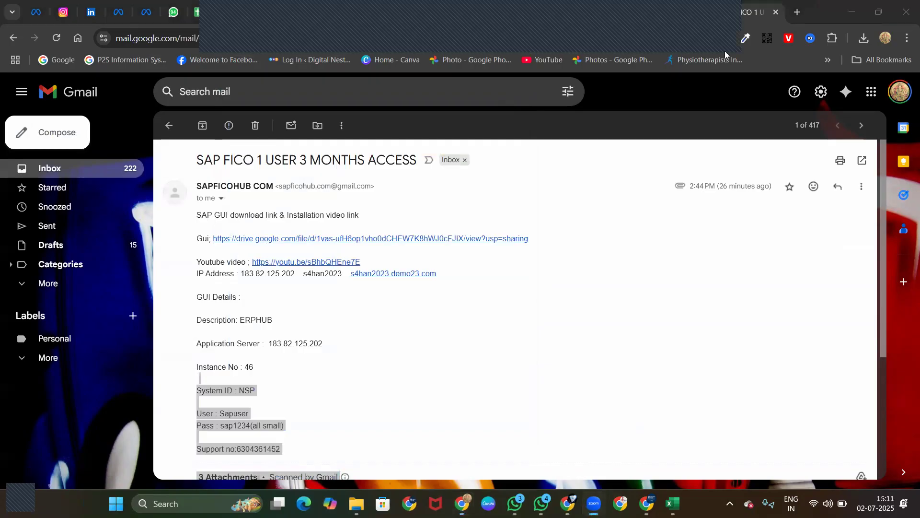
{"action": "left_click", "coordinate": [827, 60]}
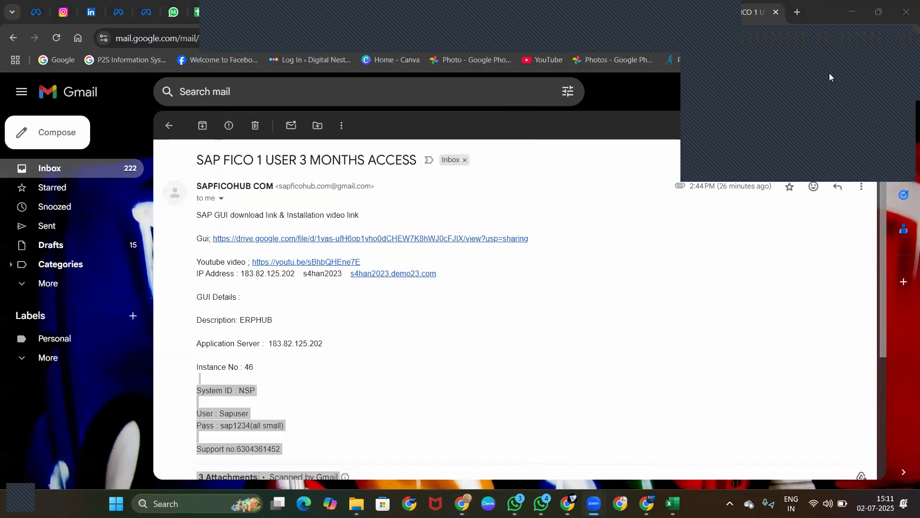